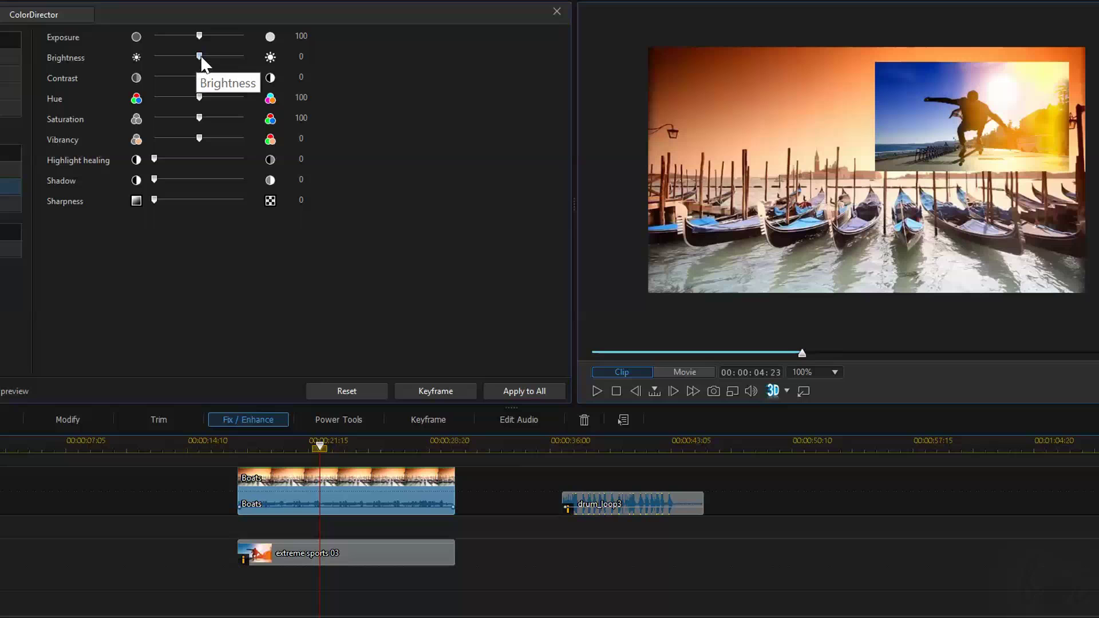
Brighten the gondola clip, boost its saturation and lower the contrast to recover highlight detail
drag(203, 56, 197, 98)
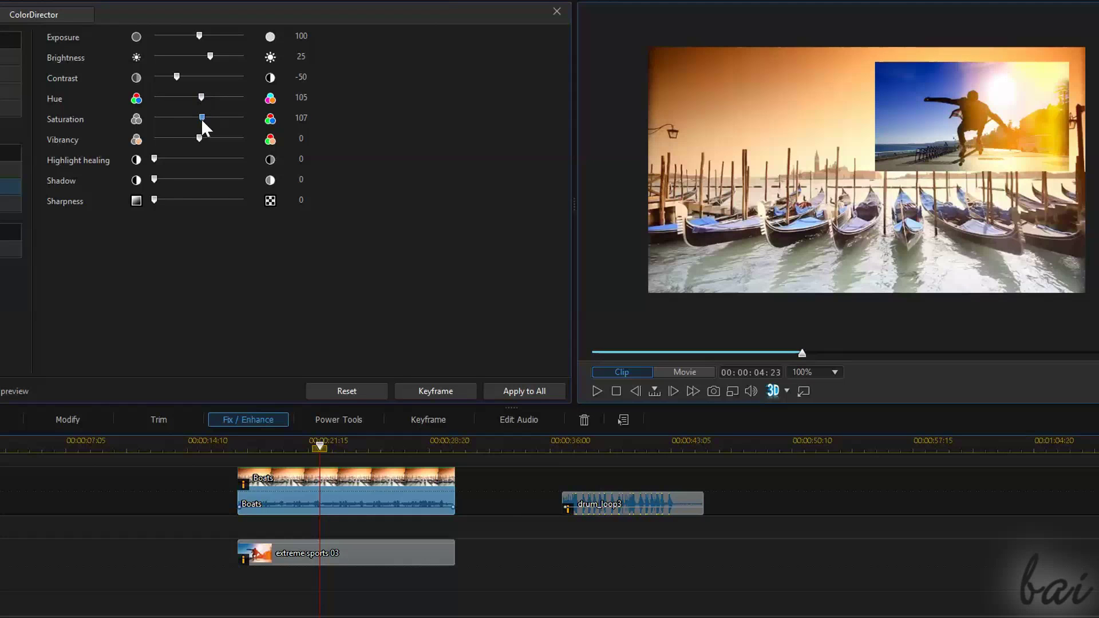
drag(217, 128, 225, 135)
drag(154, 162, 198, 167)
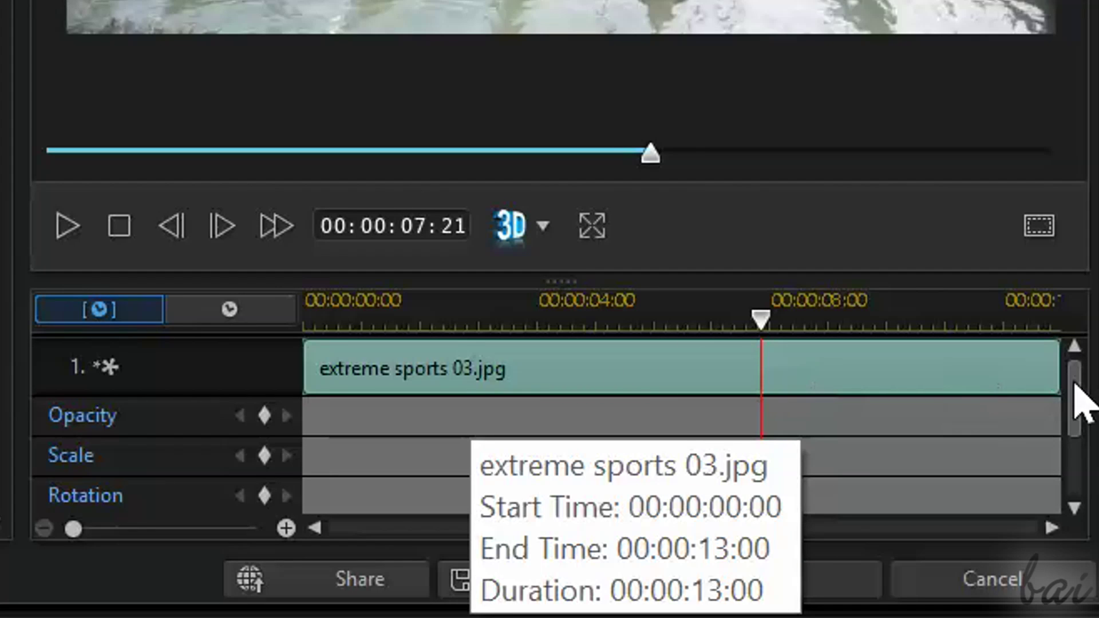
Expand the overlay's Object Settings, try a lower opacity, then replay the preview from the start
drag(1074, 392, 1053, 378)
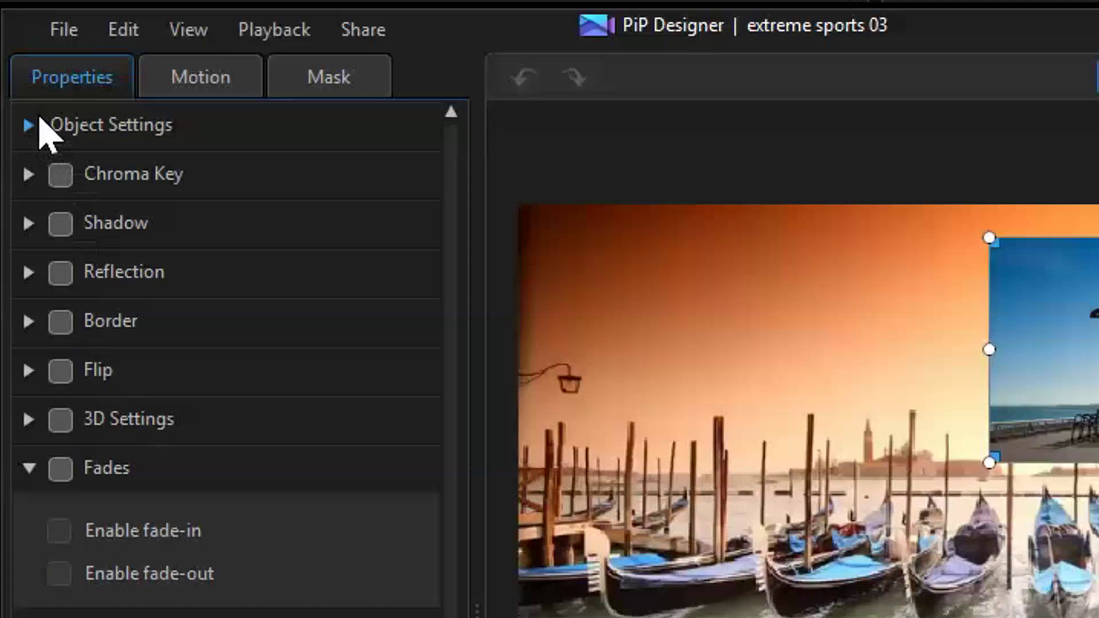
click(28, 125)
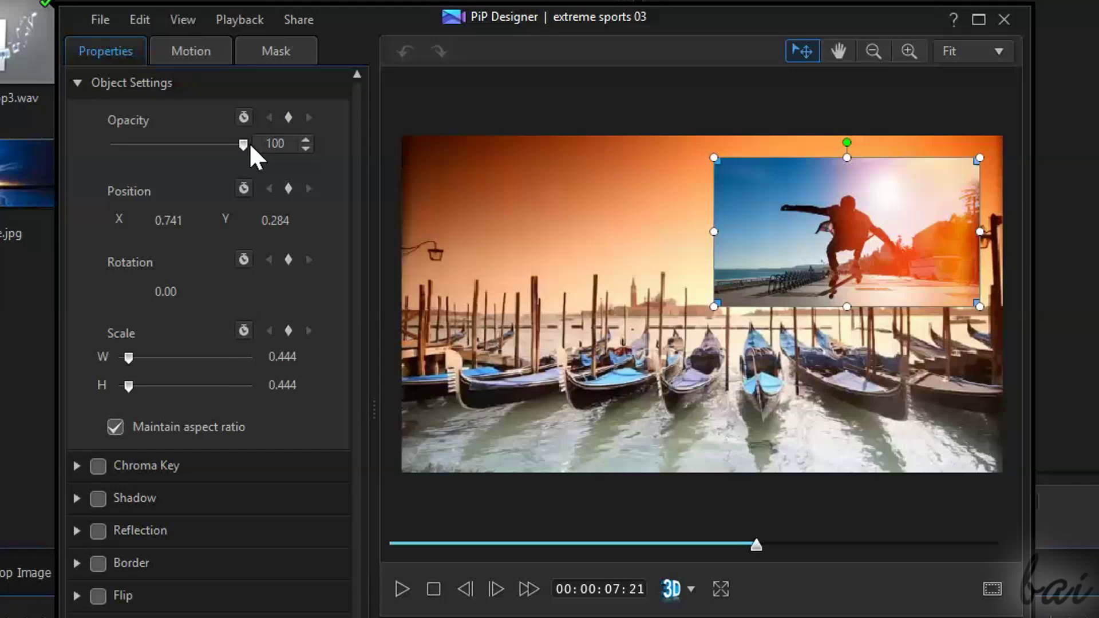
drag(241, 142, 192, 190)
click(441, 593)
click(407, 589)
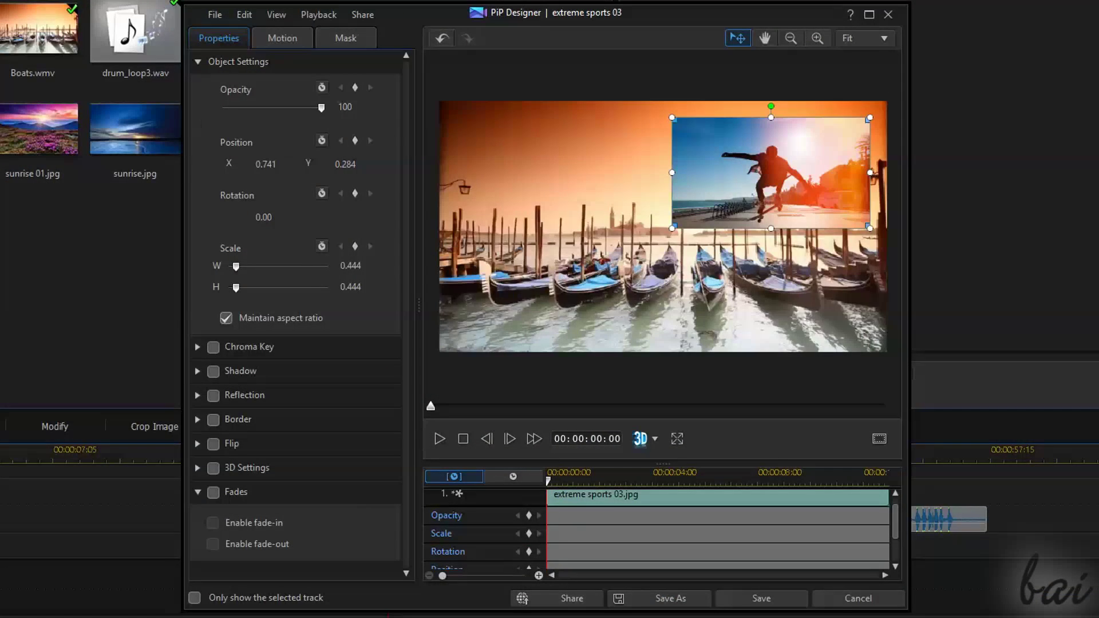
Set the overlay's opacity to 0 with keyframes at the start and 00:00:02:14
drag(319, 108, 154, 129)
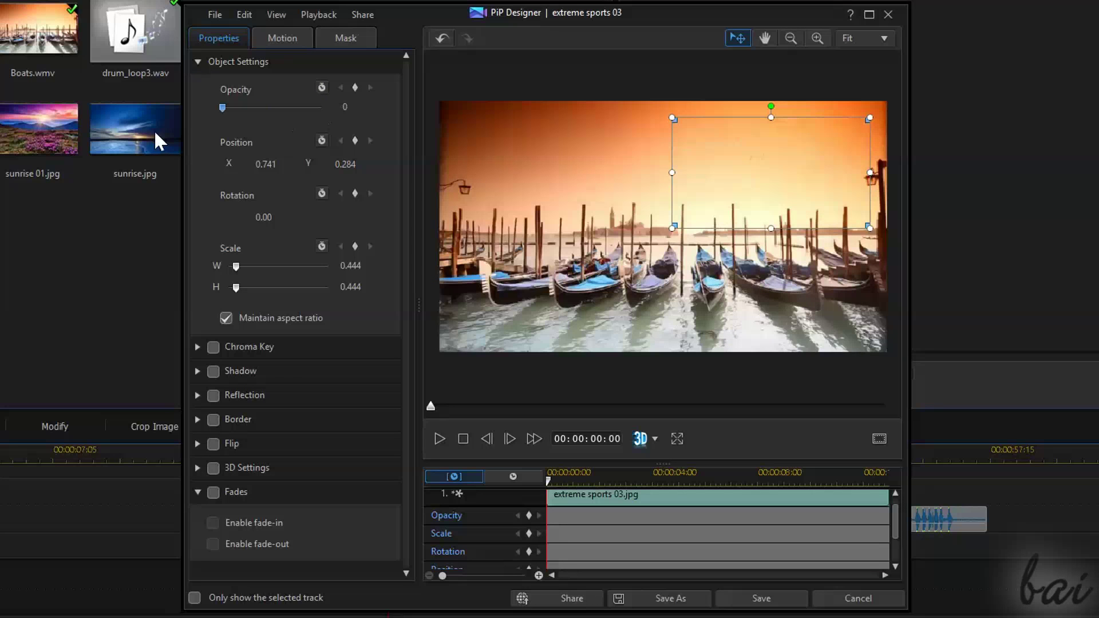
drag(547, 480, 612, 478)
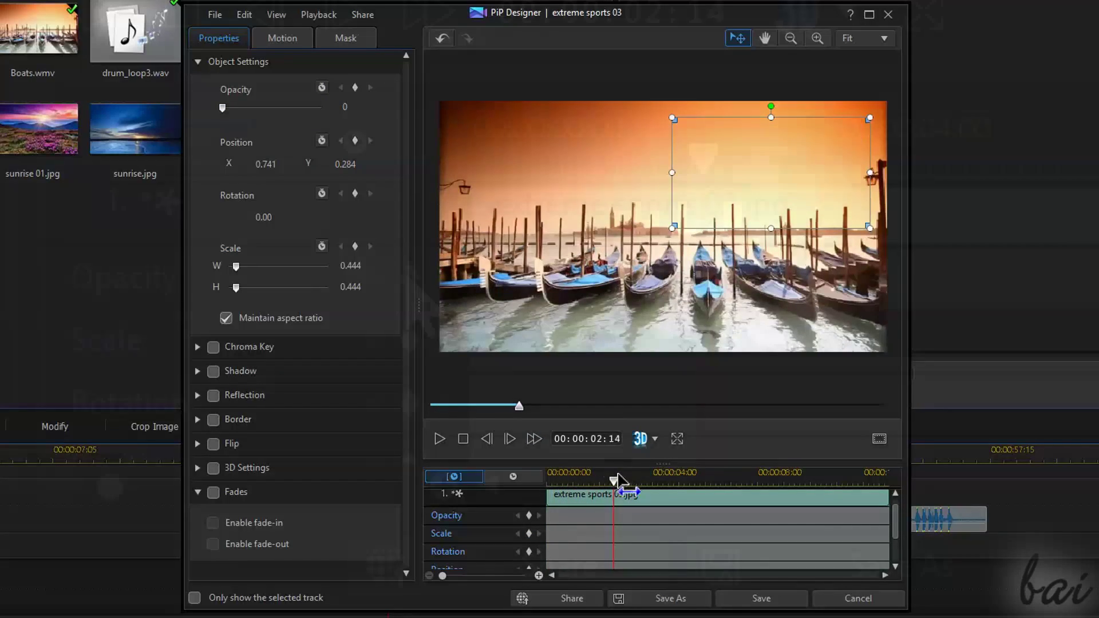
click(528, 516)
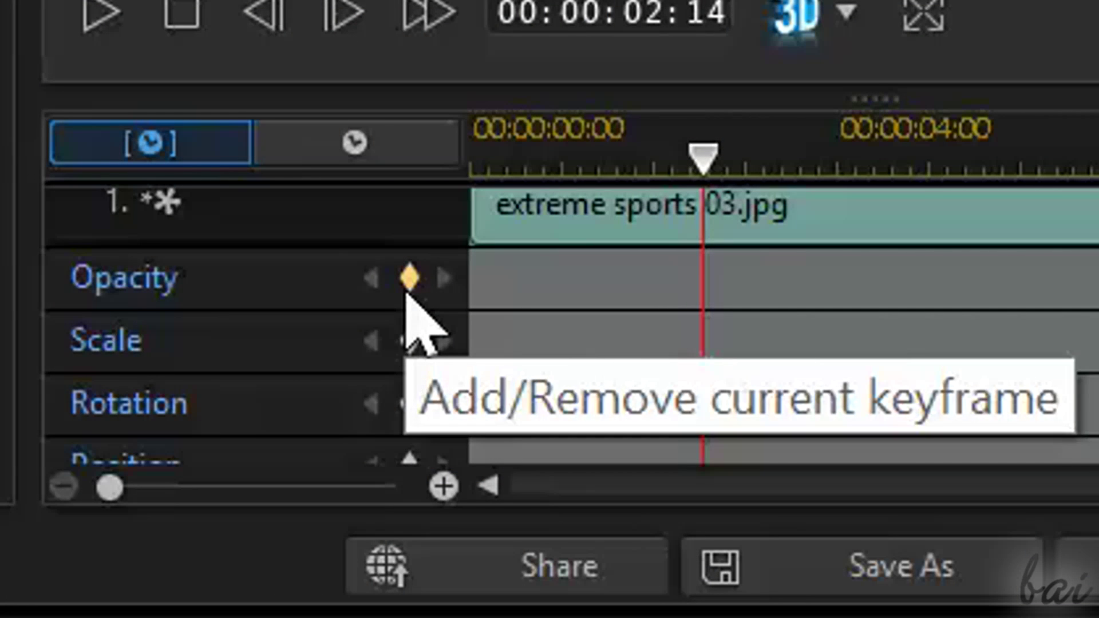
click(407, 292)
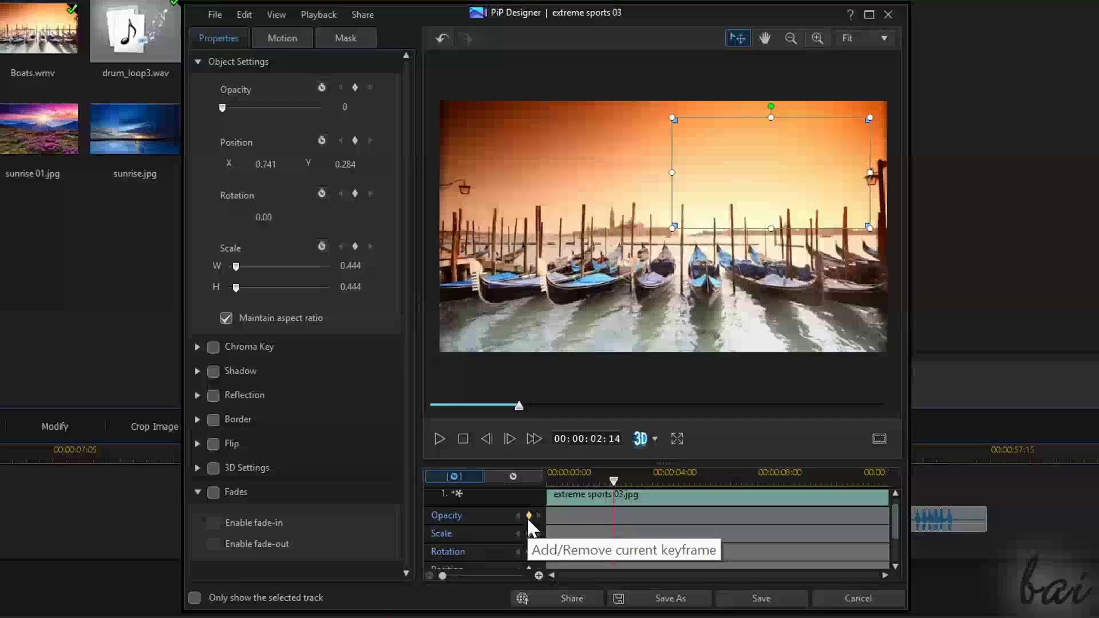
click(527, 516)
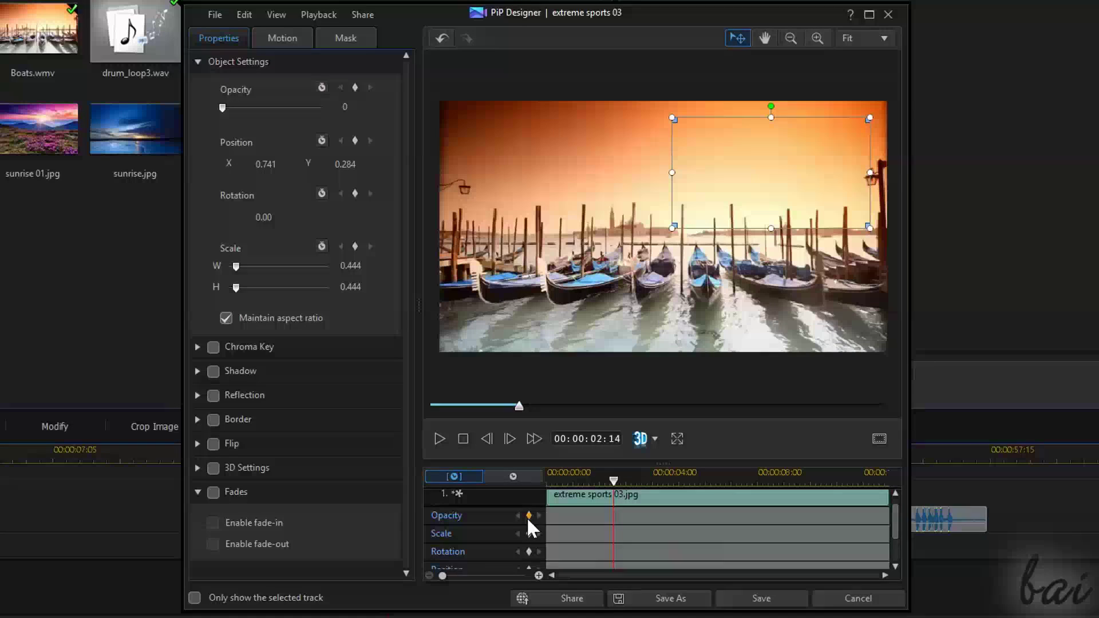
Set opacity to 100 at 00:00:08:12 and play back the fade-in
drag(618, 490, 774, 525)
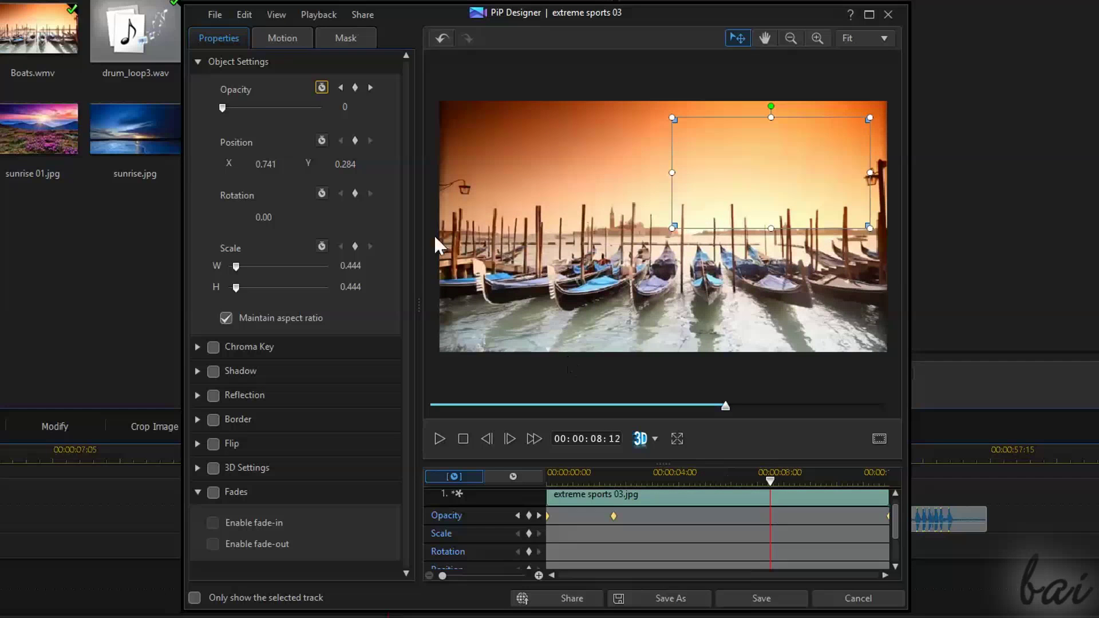
drag(222, 107, 238, 108)
drag(341, 126, 363, 112)
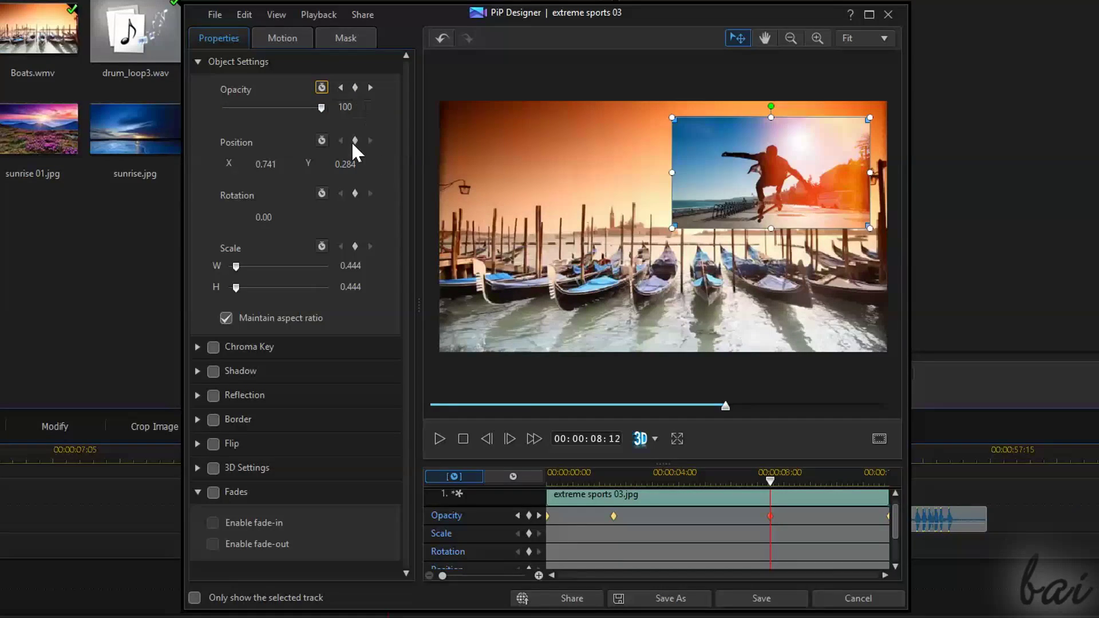
click(441, 438)
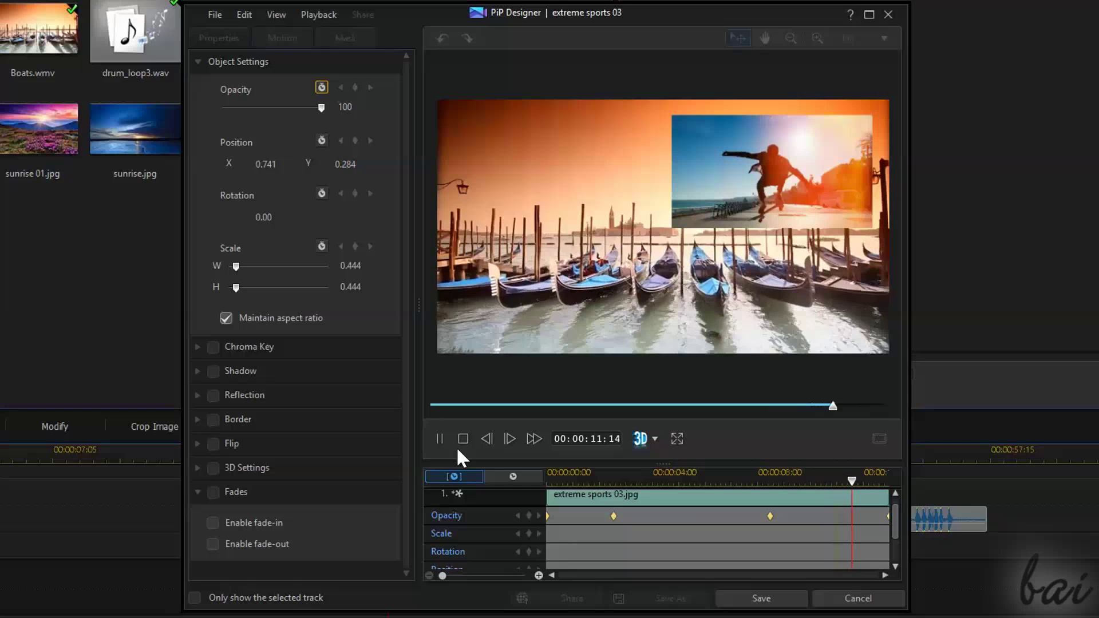
Retime the opacity keyframes to about 05:03 and 07:07 and preview the fade
click(769, 516)
drag(771, 519, 626, 518)
key(space)
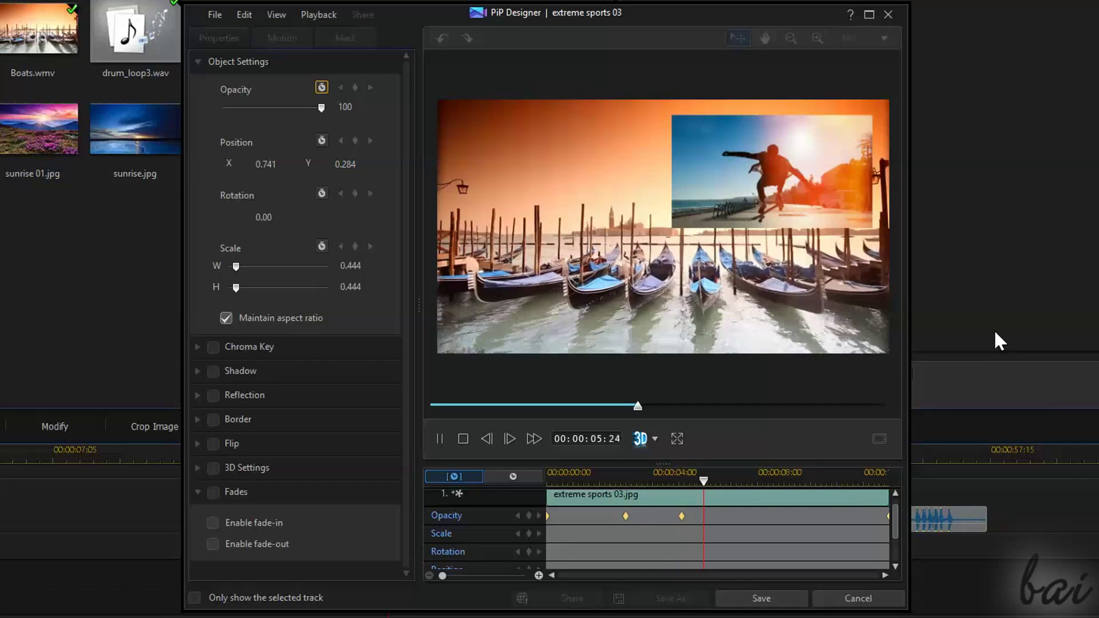
click(547, 516)
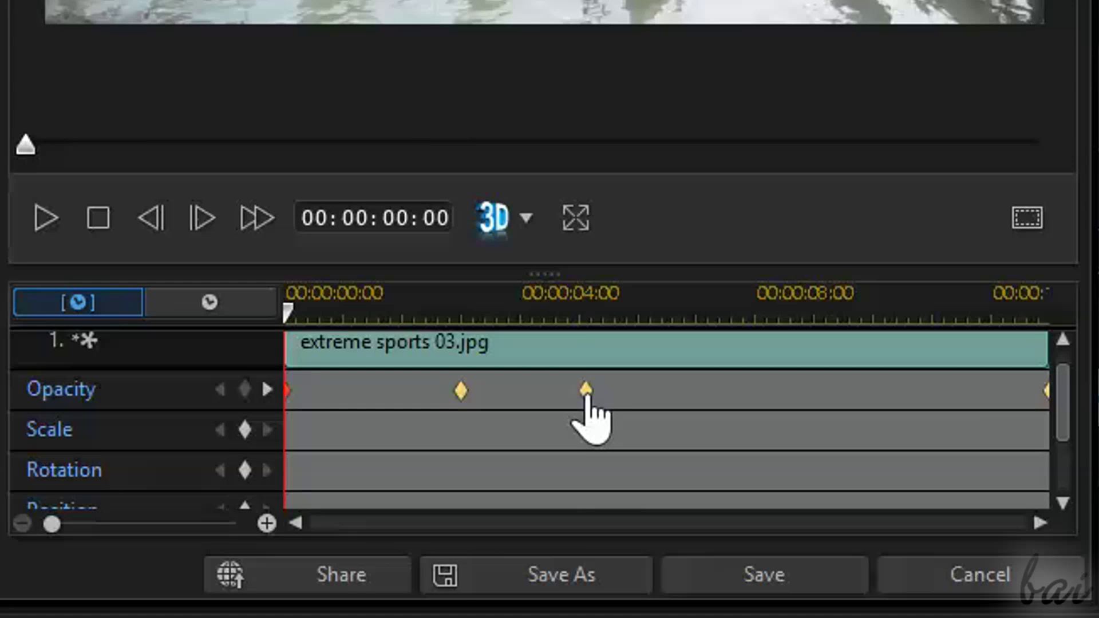
mouse_move(586, 393)
mouse_down()
mouse_move(610, 410)
mouse_move(733, 390)
mouse_move(853, 394)
mouse_move(599, 407)
mouse_up()
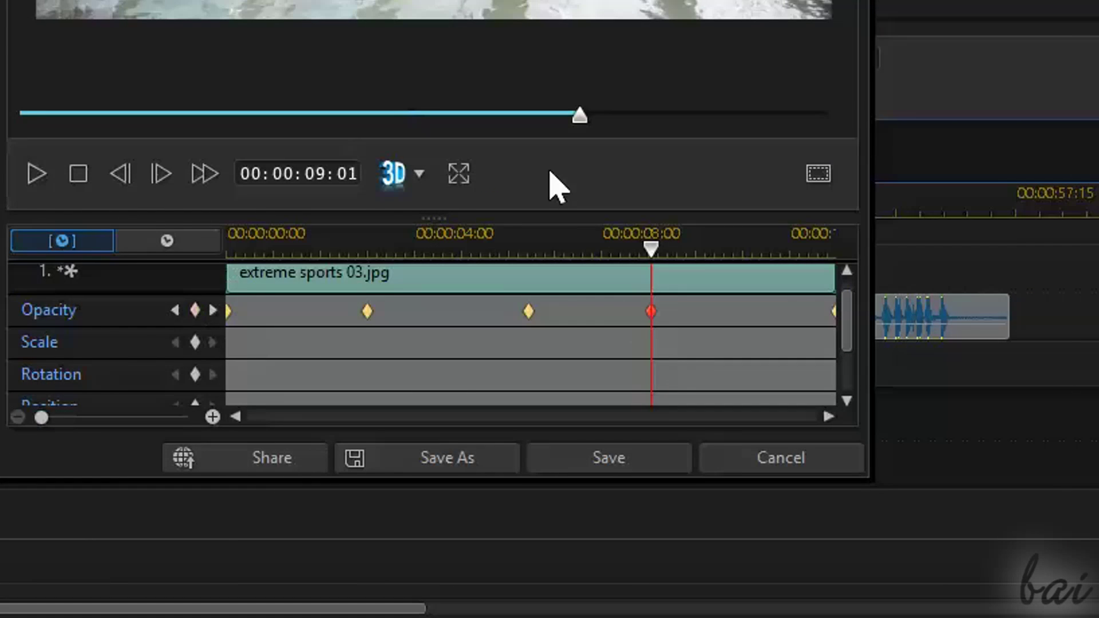
Delete the 9-second opacity keyframe, set opacity to 77, then remove all opacity keyframes
right_click(652, 312)
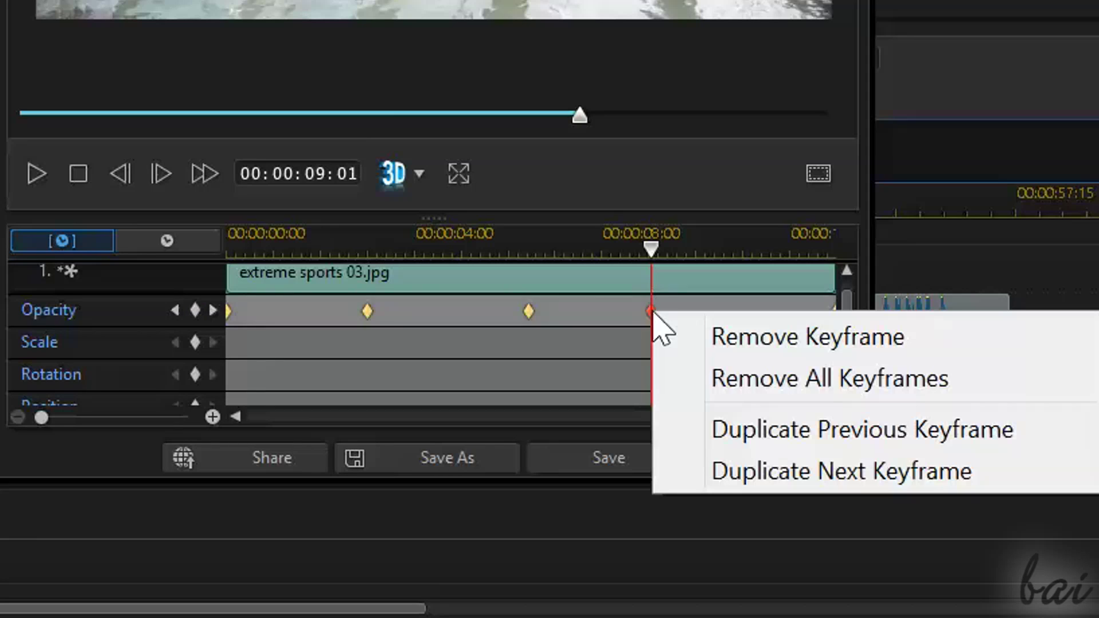
click(688, 337)
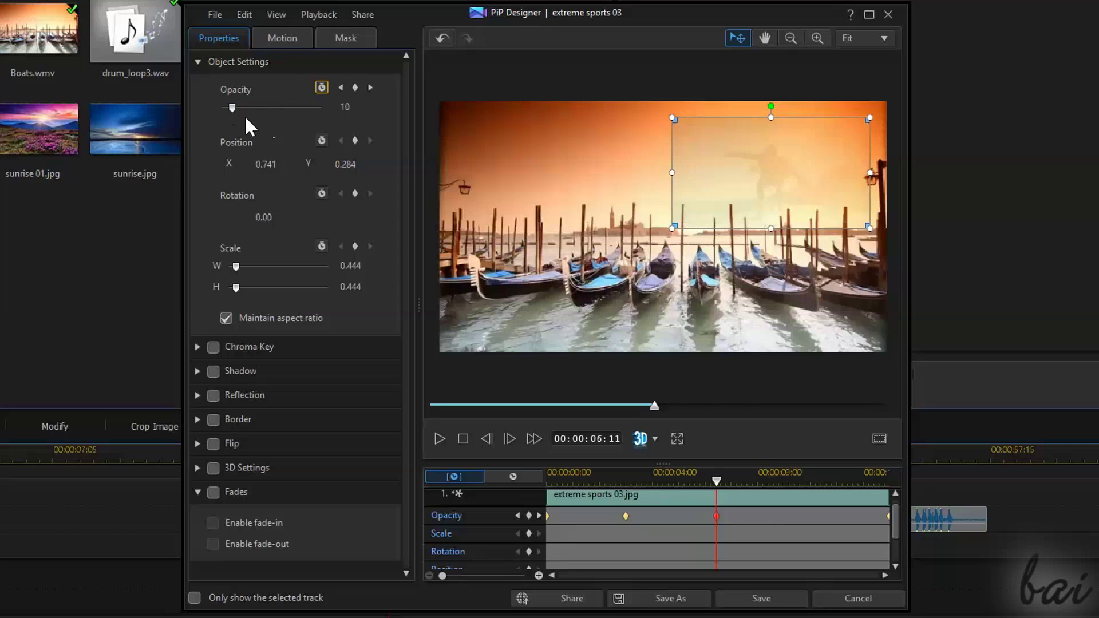
mouse_move(241, 108)
mouse_down()
mouse_move(301, 109)
mouse_move(255, 109)
mouse_up()
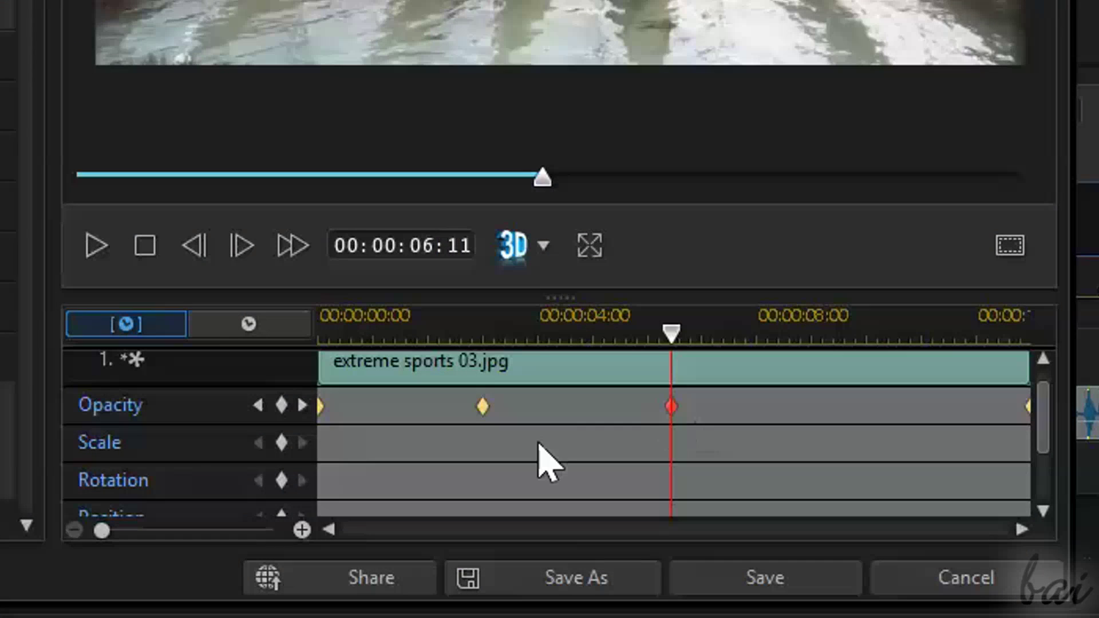
click(484, 407)
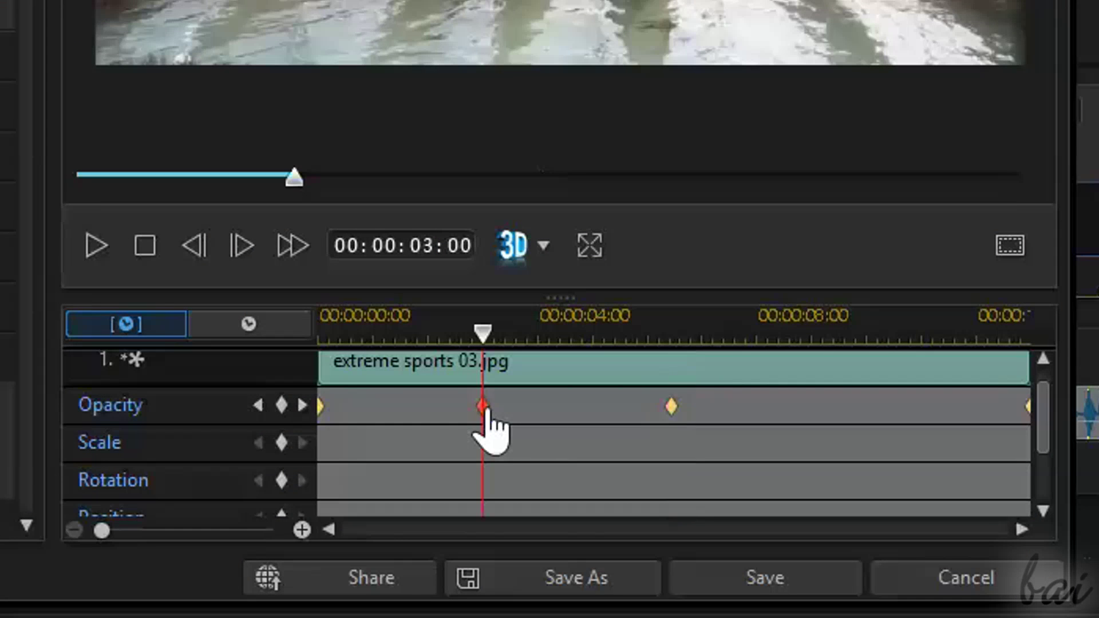
click(672, 405)
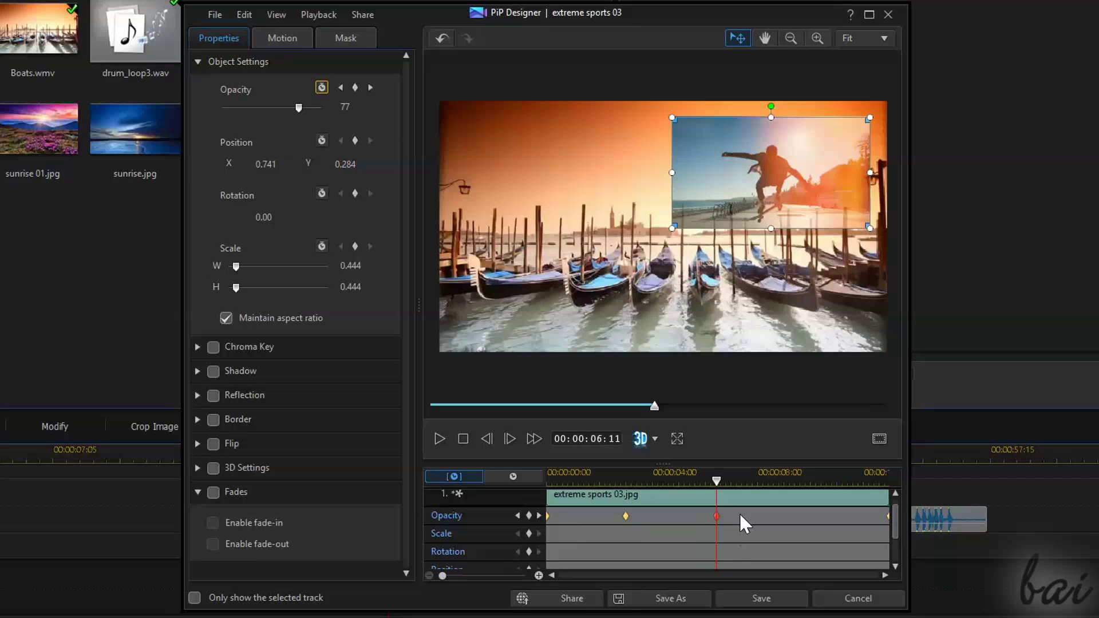
right_click(744, 516)
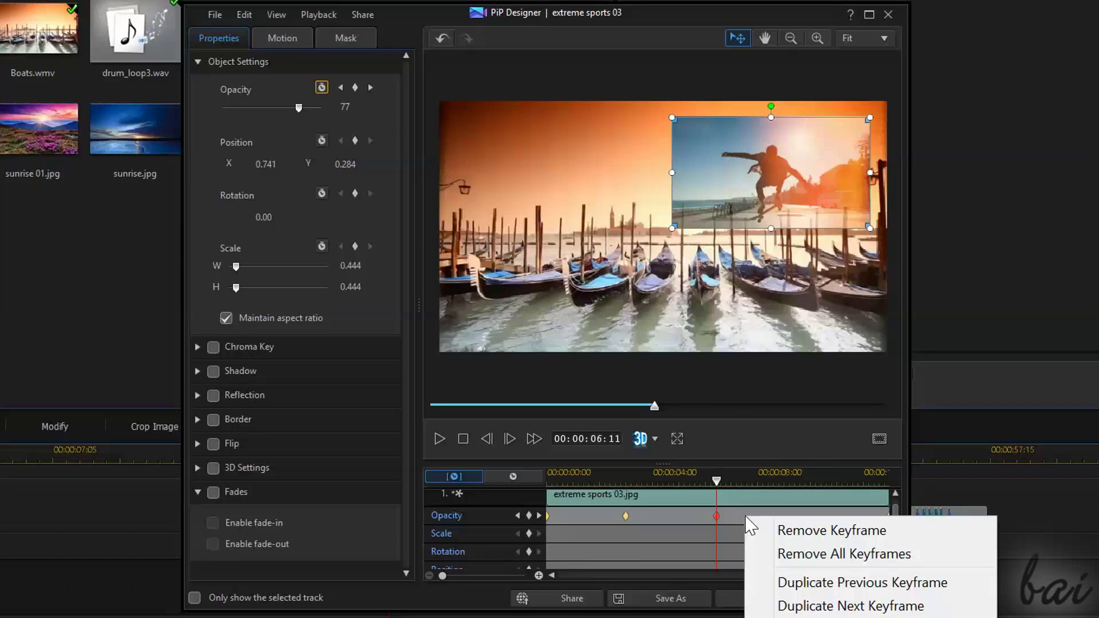
click(782, 554)
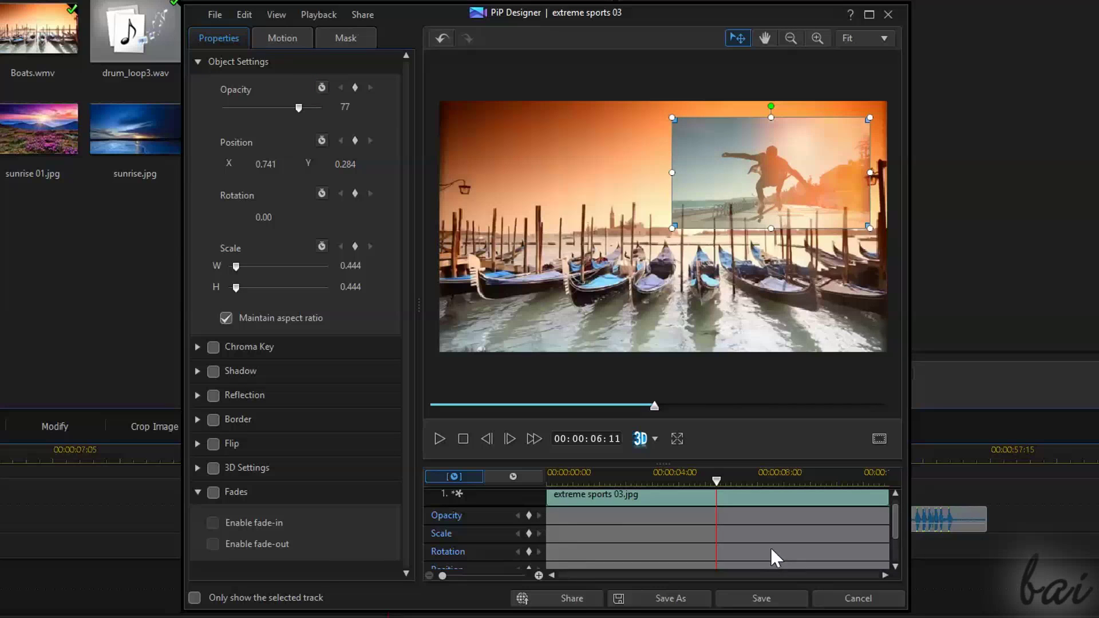
Preview the unanimated overlay, then select the Boats, extreme sports 03 and drum_loop3 clips
click(439, 439)
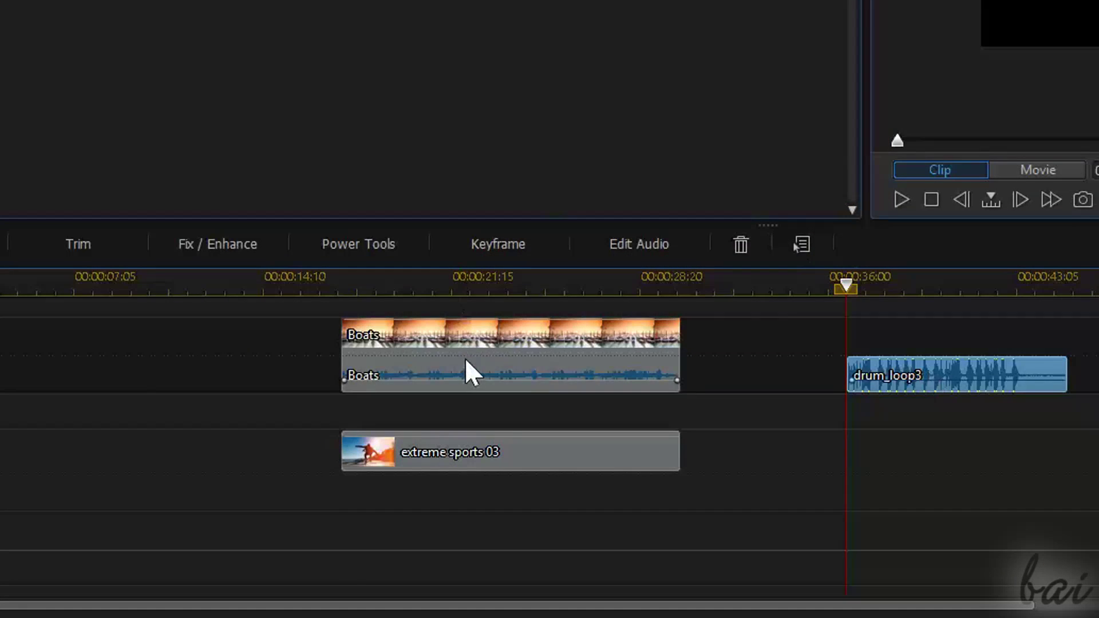
click(466, 360)
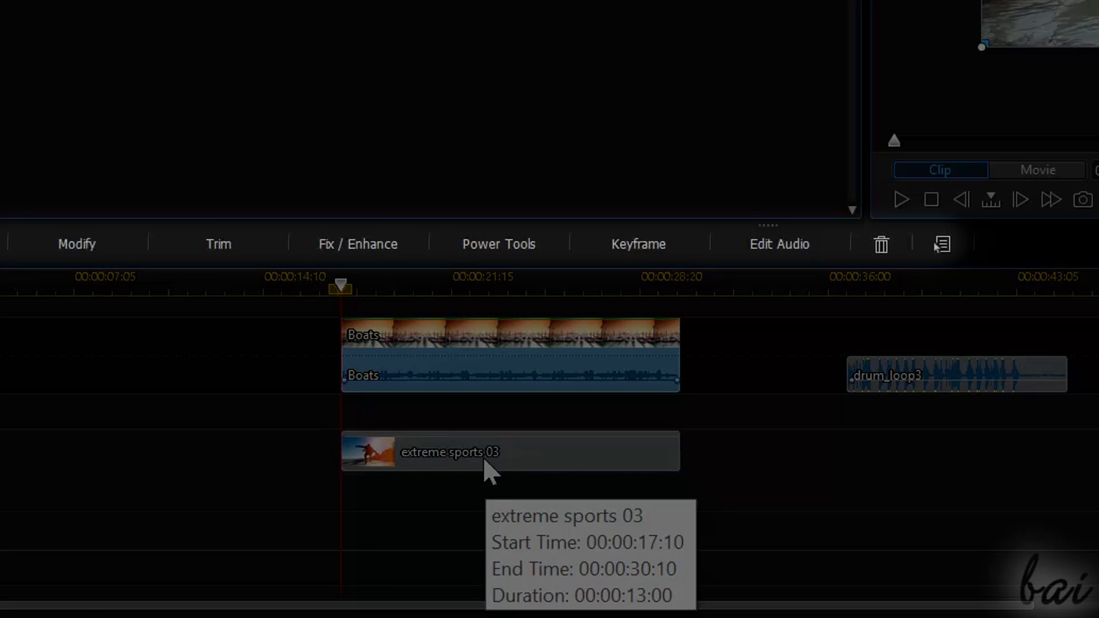
click(486, 466)
click(993, 372)
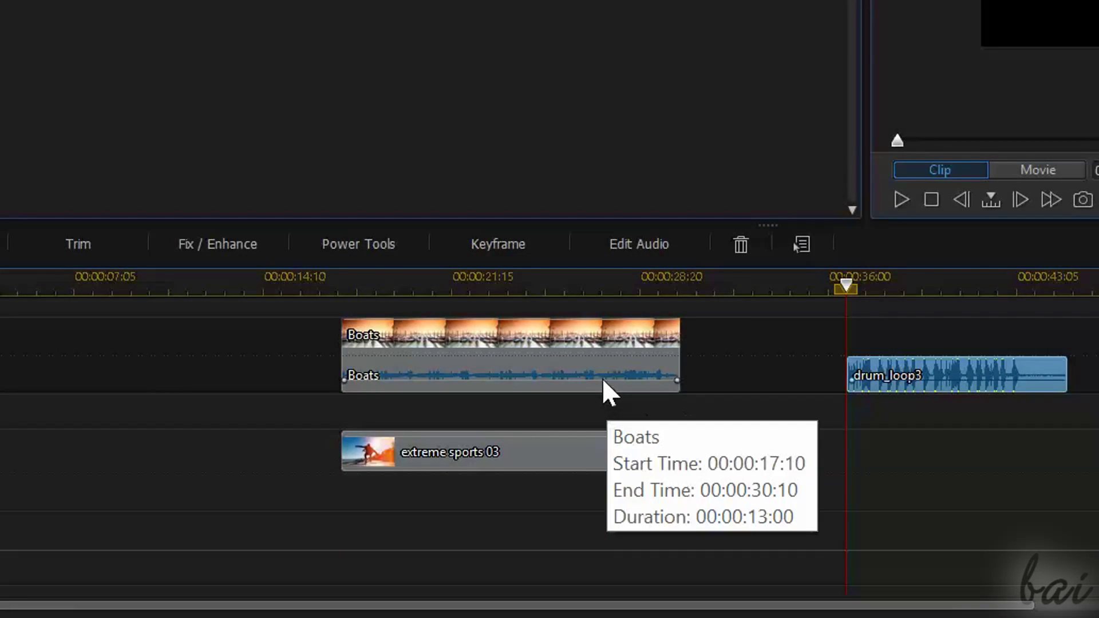
click(601, 377)
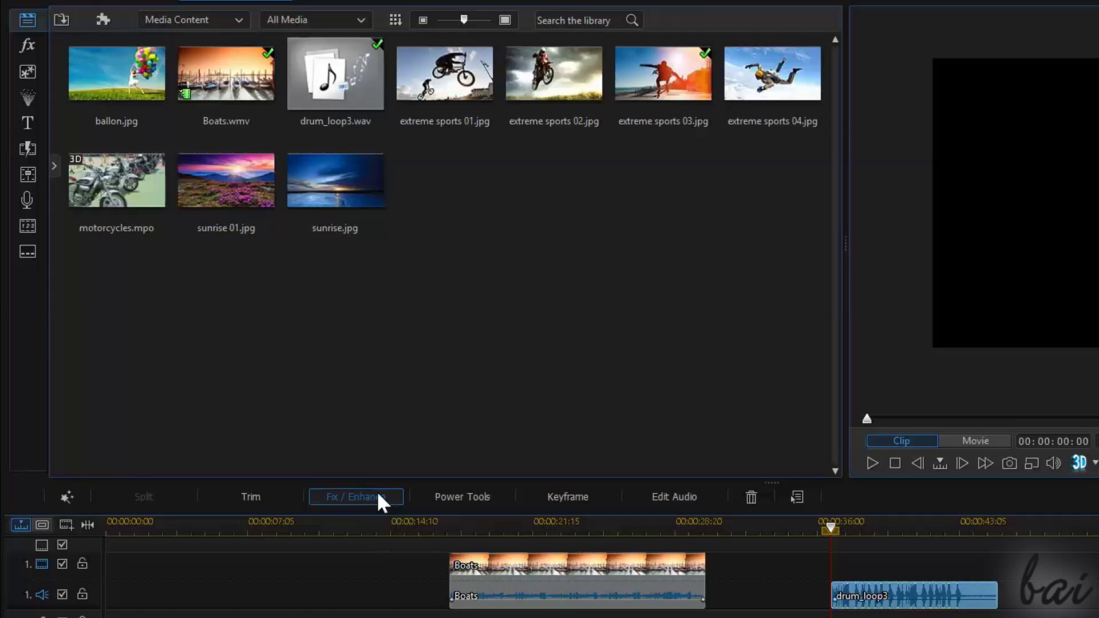
Enable Audio Denoise on drum_loop3 at degree 98 and listen to the result
click(377, 498)
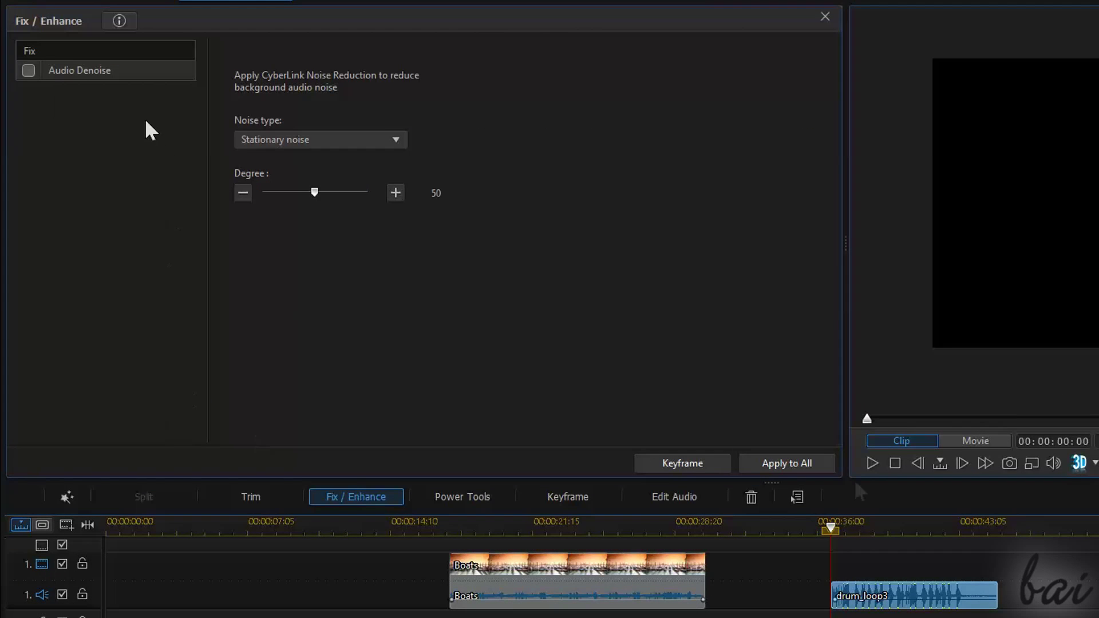
click(872, 468)
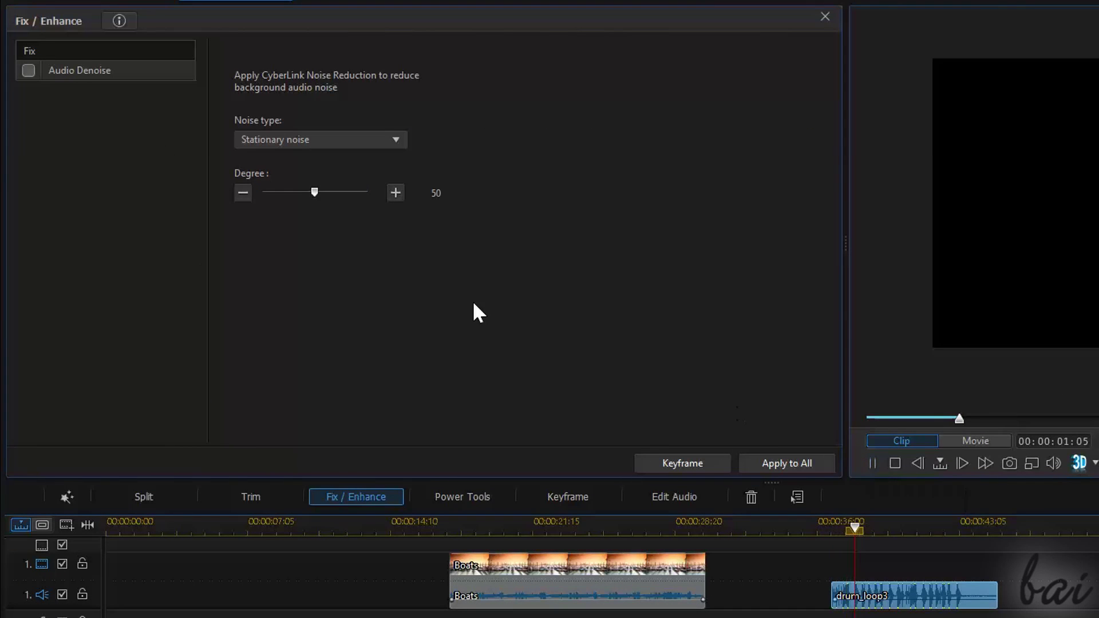
drag(314, 193, 363, 207)
click(871, 466)
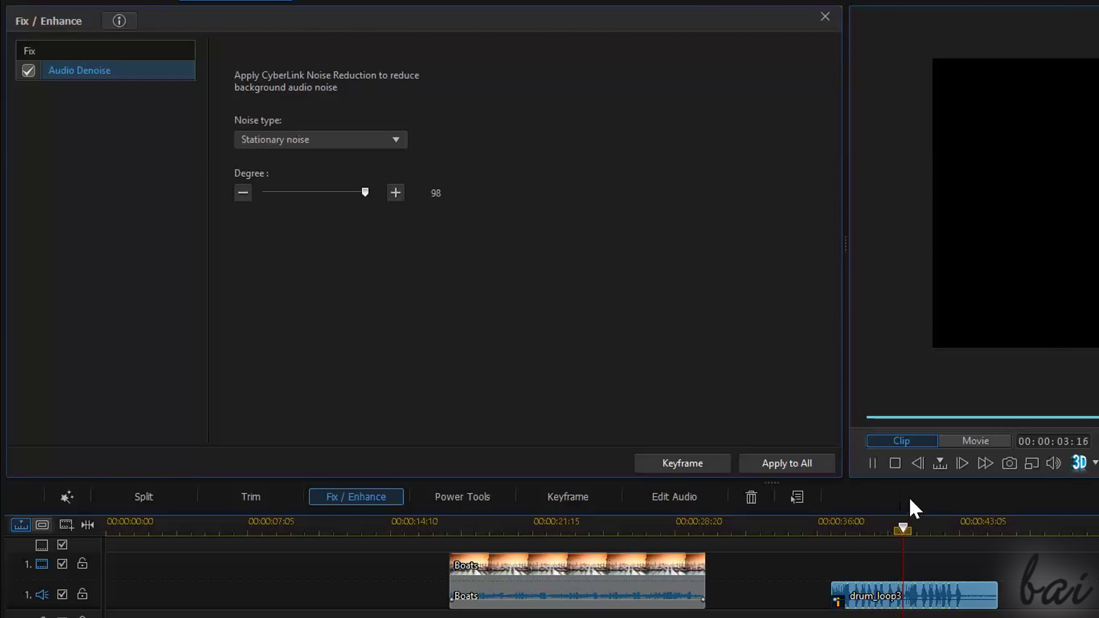
Stop the audio preview, select the skateboarder clip around 21 seconds, and enable Color Adjustment
click(894, 465)
click(485, 518)
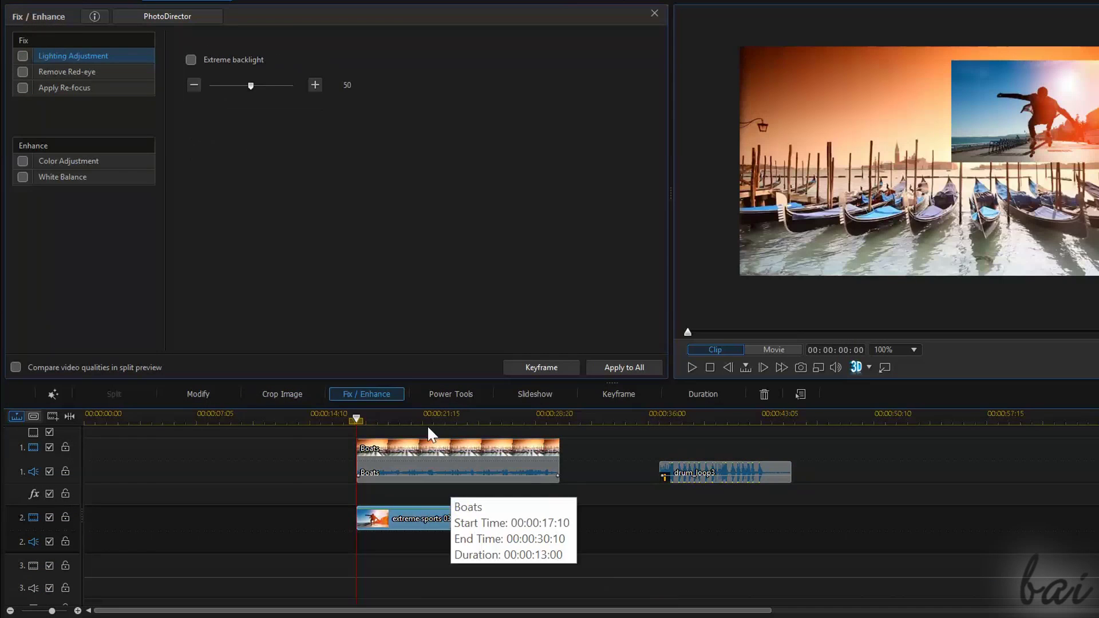
click(429, 424)
click(55, 162)
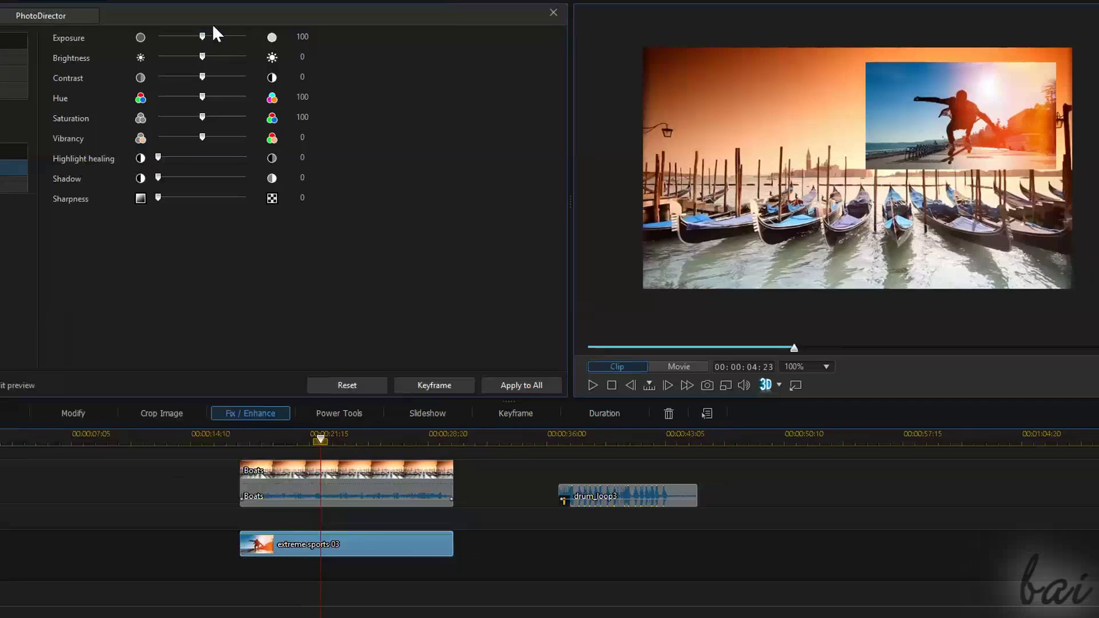
Adjust the exposure, brightness and hue sliders, then enter a vibrancy value of 20
drag(243, 37, 207, 96)
mouse_move(202, 137)
mouse_down()
mouse_move(232, 154)
mouse_move(210, 146)
mouse_up()
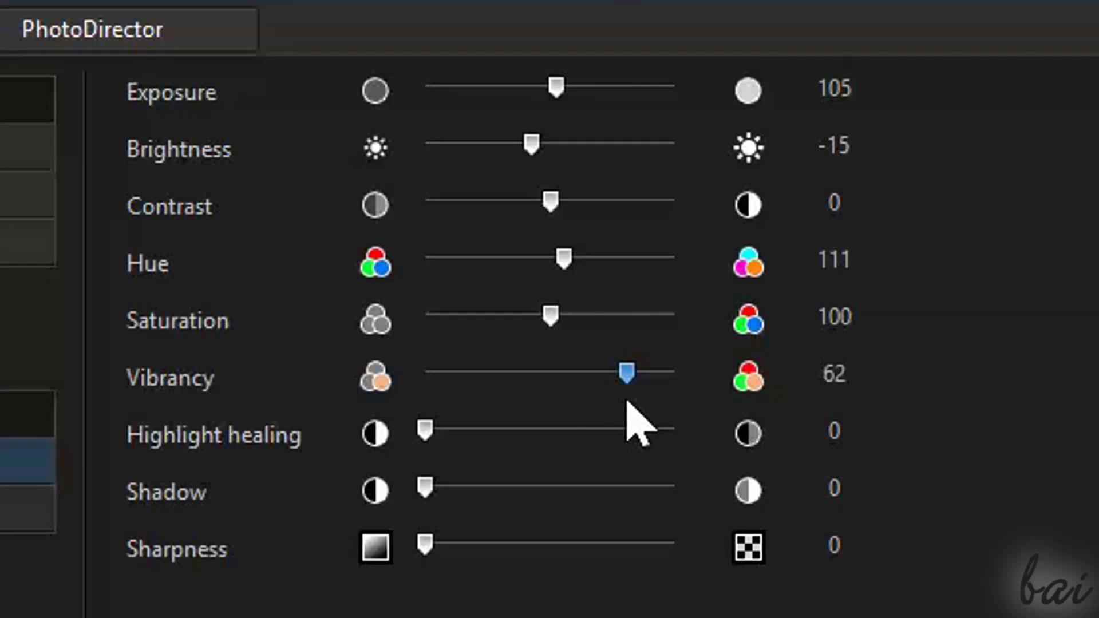
mouse_move(572, 397)
mouse_down()
mouse_move(549, 387)
mouse_move(561, 397)
mouse_up()
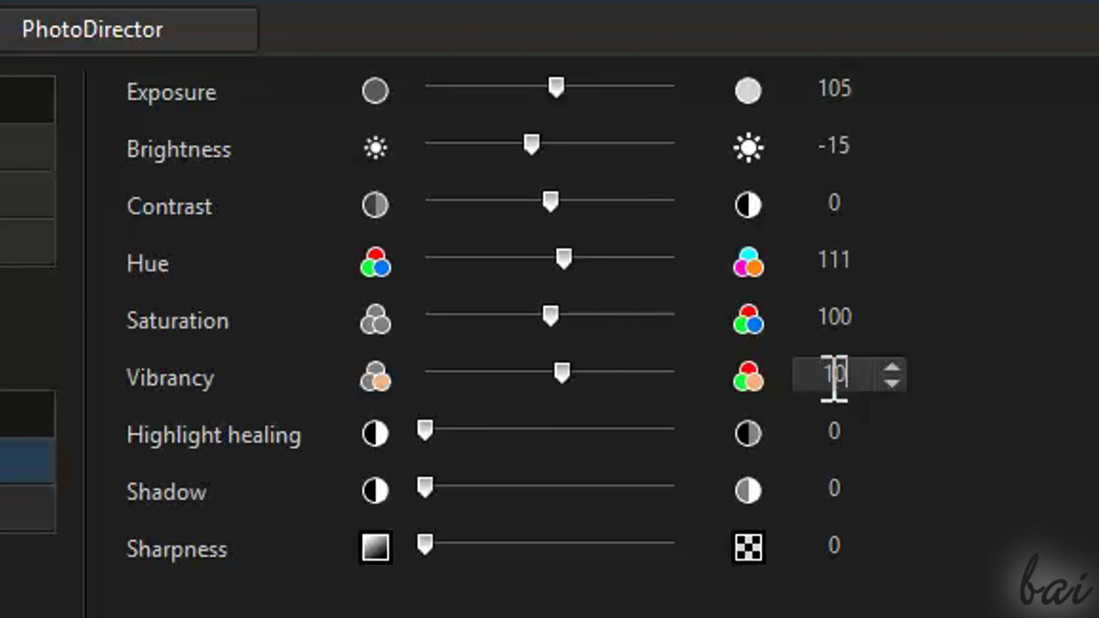
double_click(859, 384)
text(20)
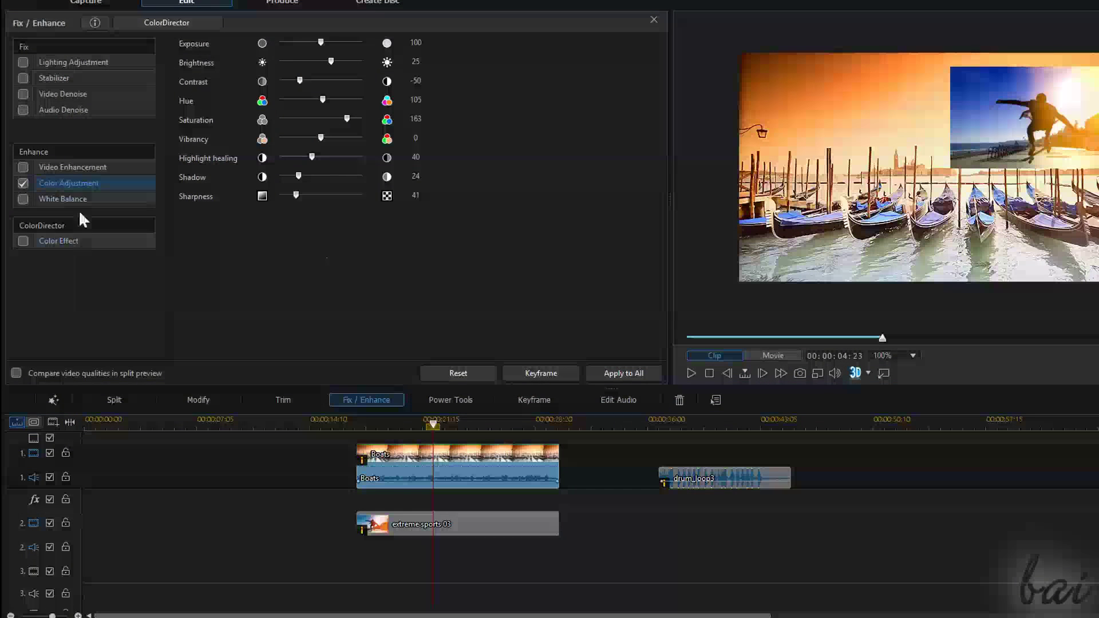
Compare Color Adjustment off and on, view a split before/after preview, then close the panel
click(24, 183)
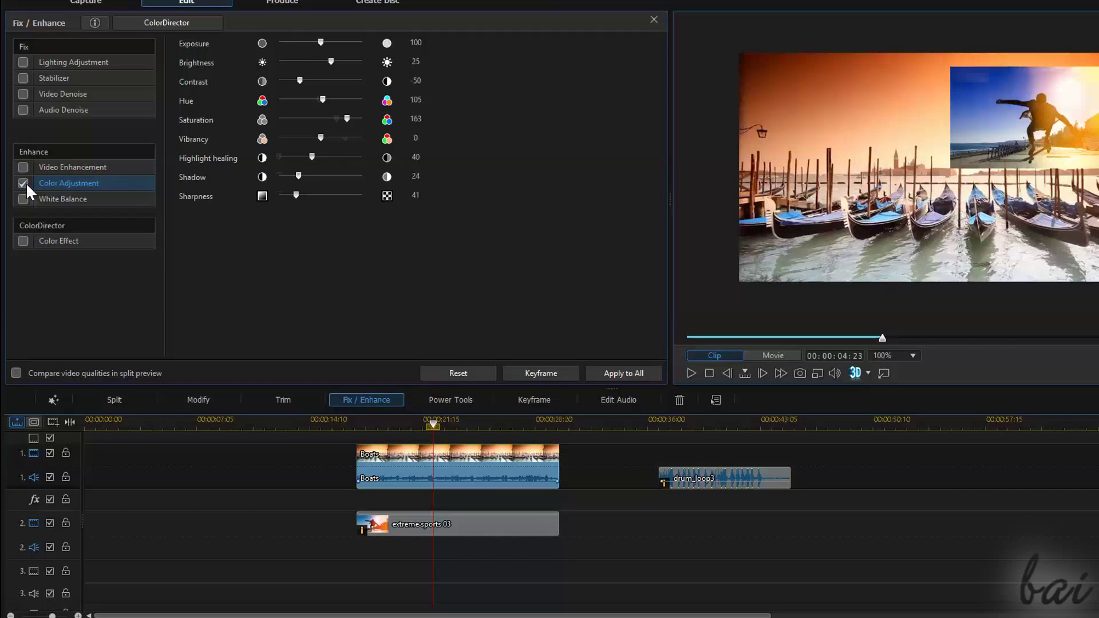
click(24, 183)
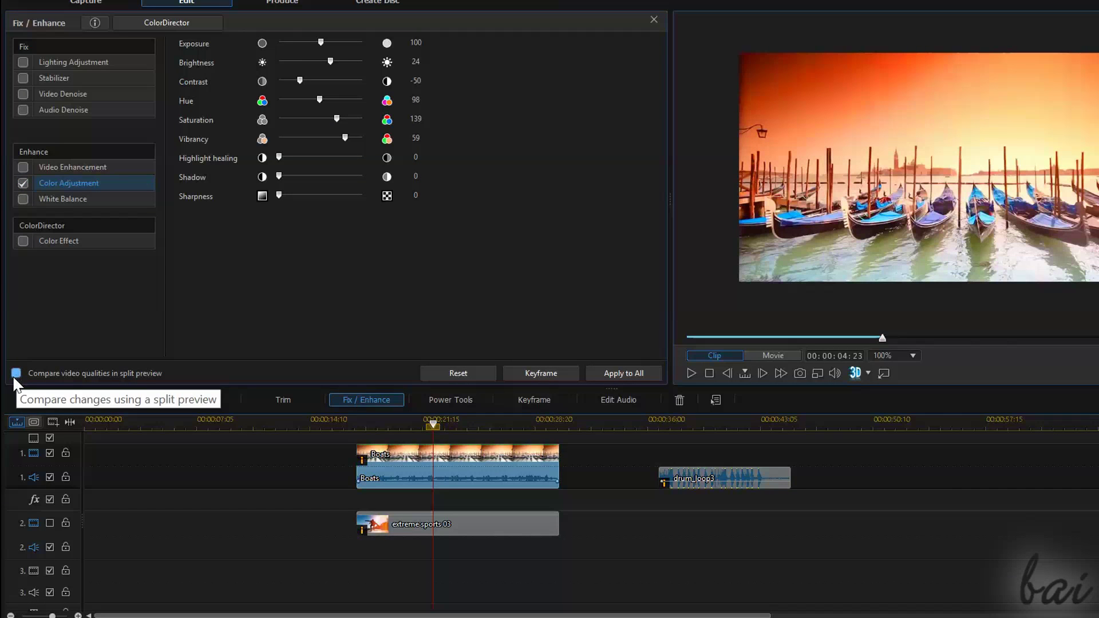
click(17, 372)
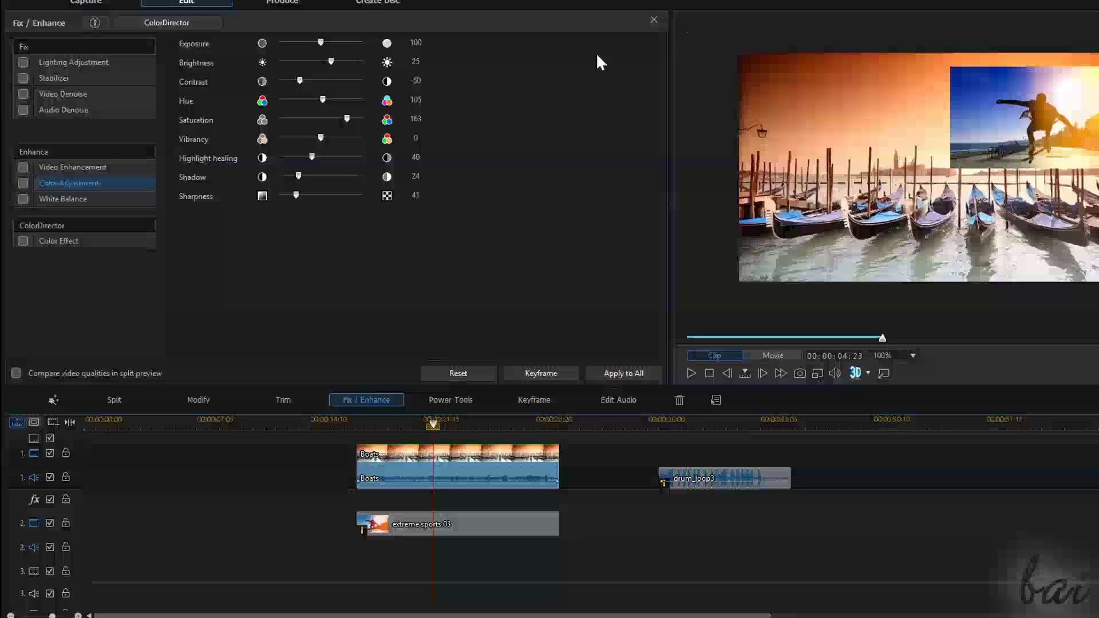
click(655, 19)
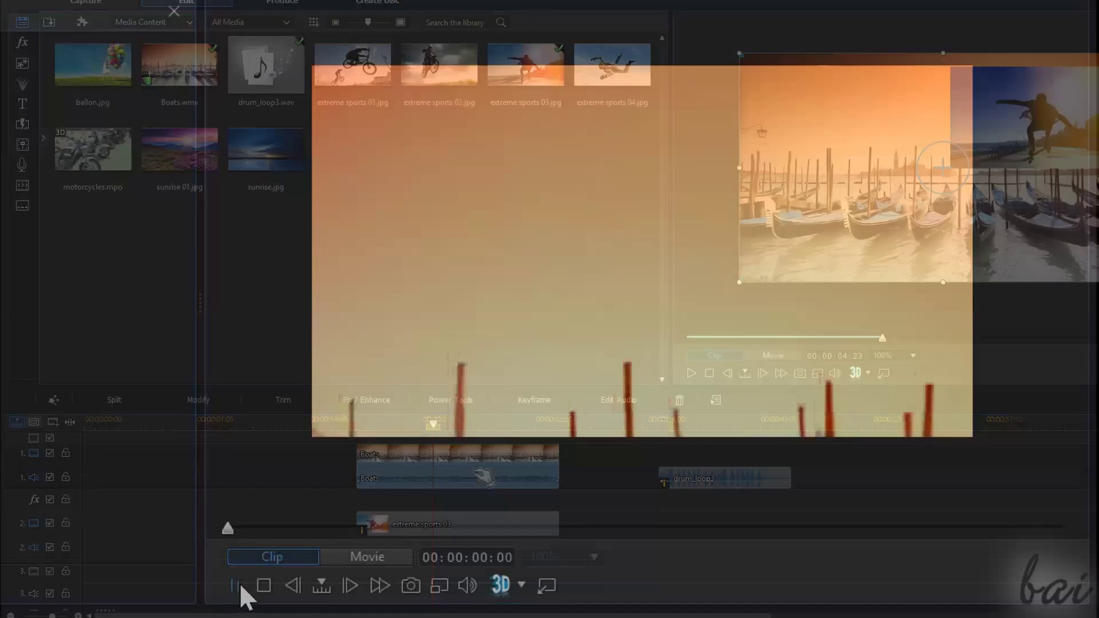
Play the project from the start and select the drum_loop3 audio clip
click(694, 375)
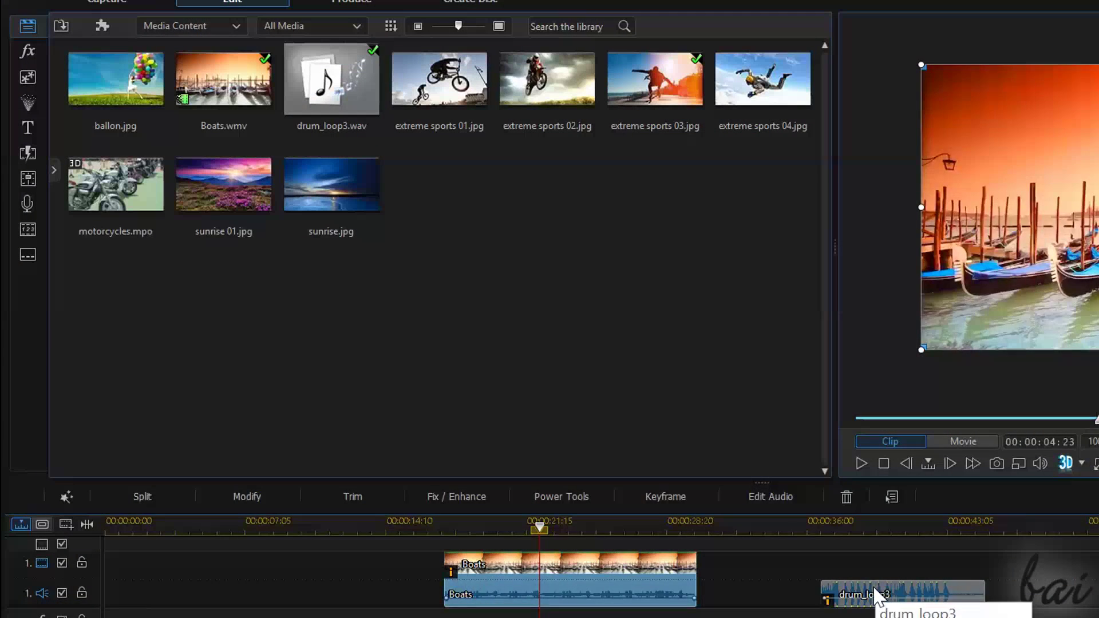
click(875, 590)
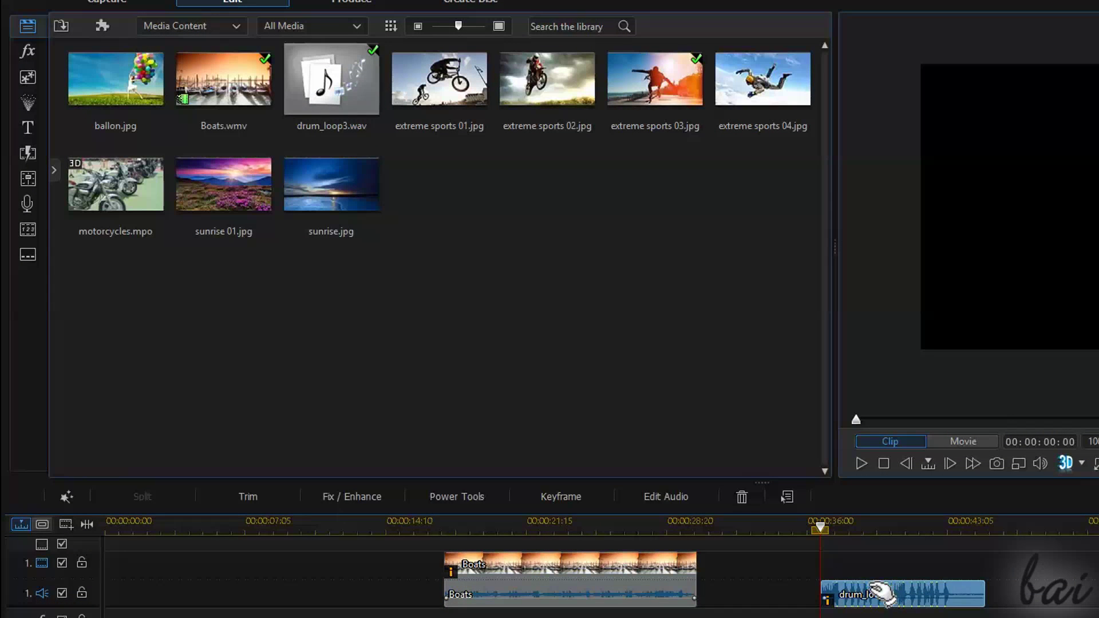
Set drum_loop3 to play in reverse in Power Tools and preview it
click(466, 496)
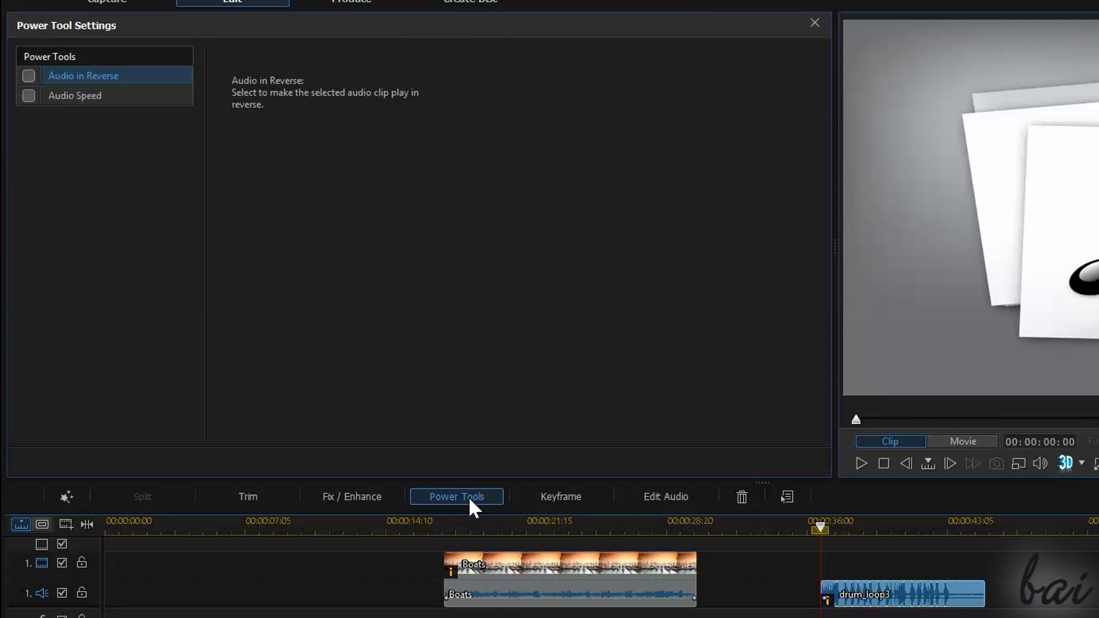
click(29, 76)
click(861, 464)
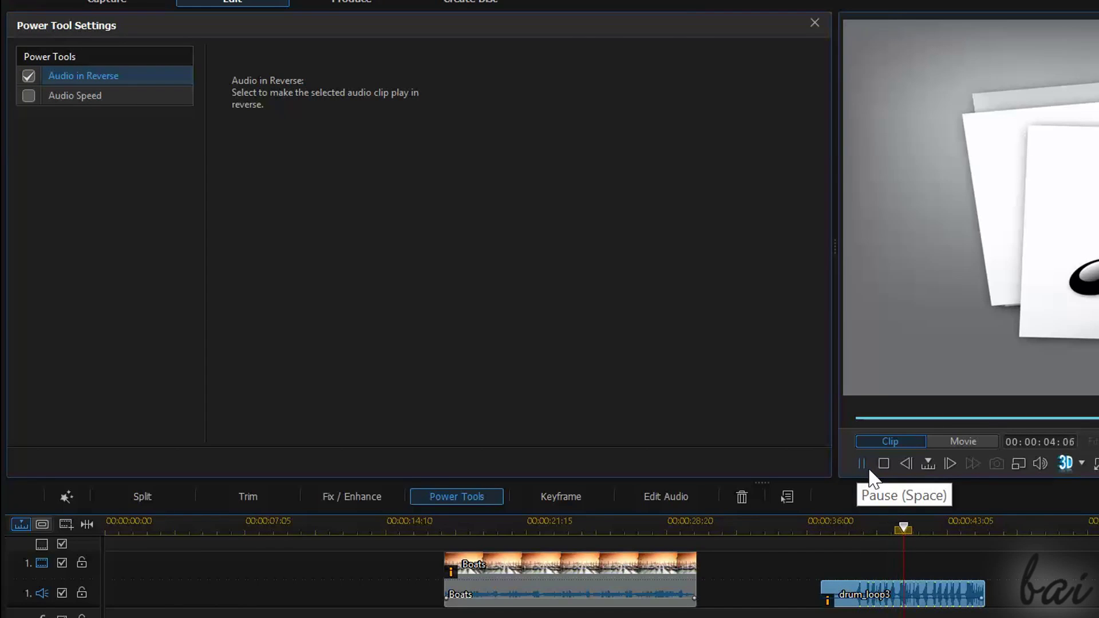
click(868, 467)
Enable Audio Speed on drum_loop3, slow it to 0.70X, and play it back
click(29, 95)
drag(396, 147, 345, 159)
click(866, 463)
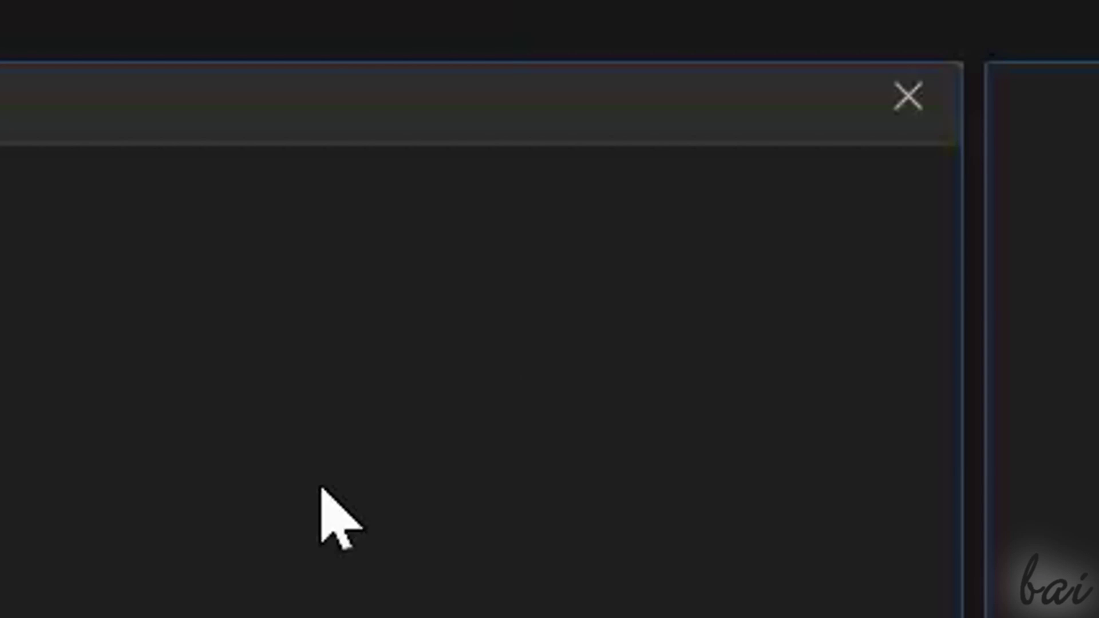
For the skateboarder photo, try a clockwise Photo Rotation, then enable 2D to 3D conversion
click(915, 89)
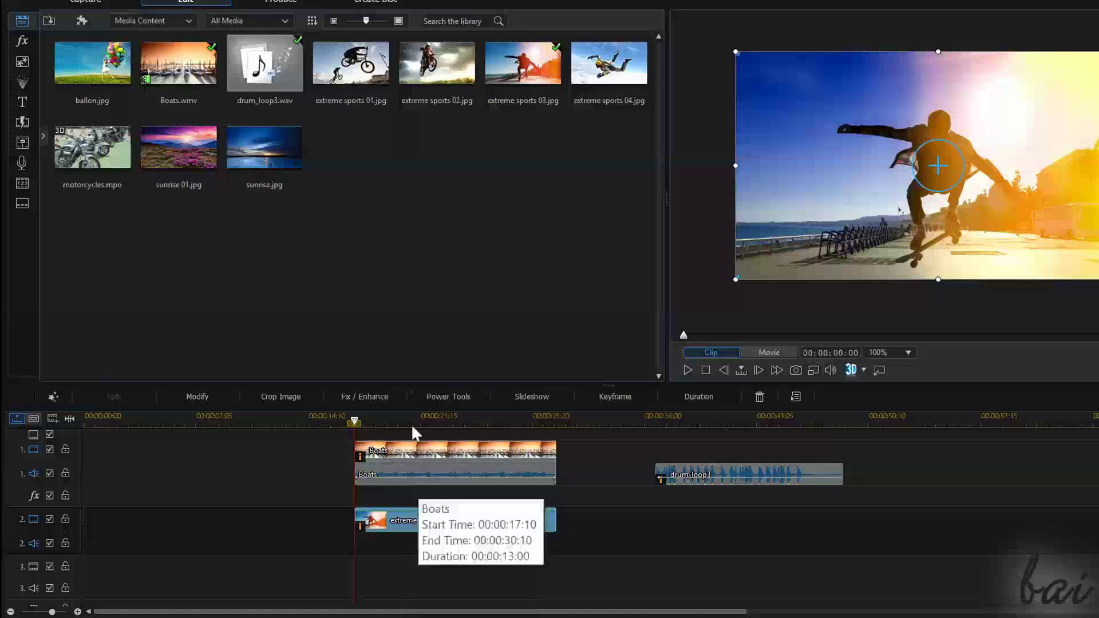
click(440, 396)
click(45, 81)
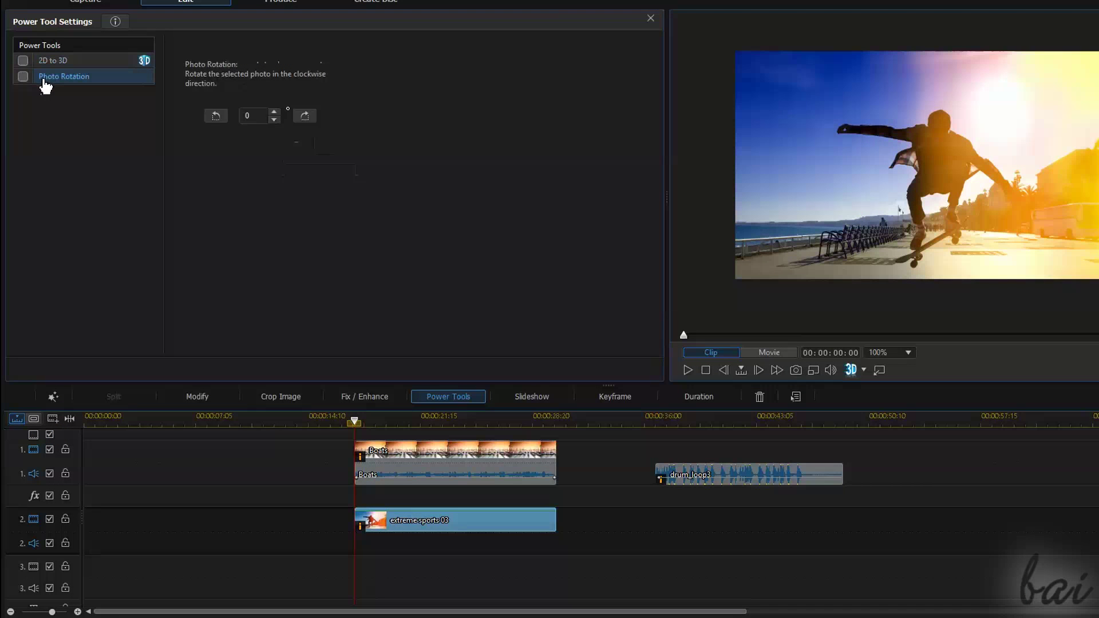
click(277, 113)
click(277, 112)
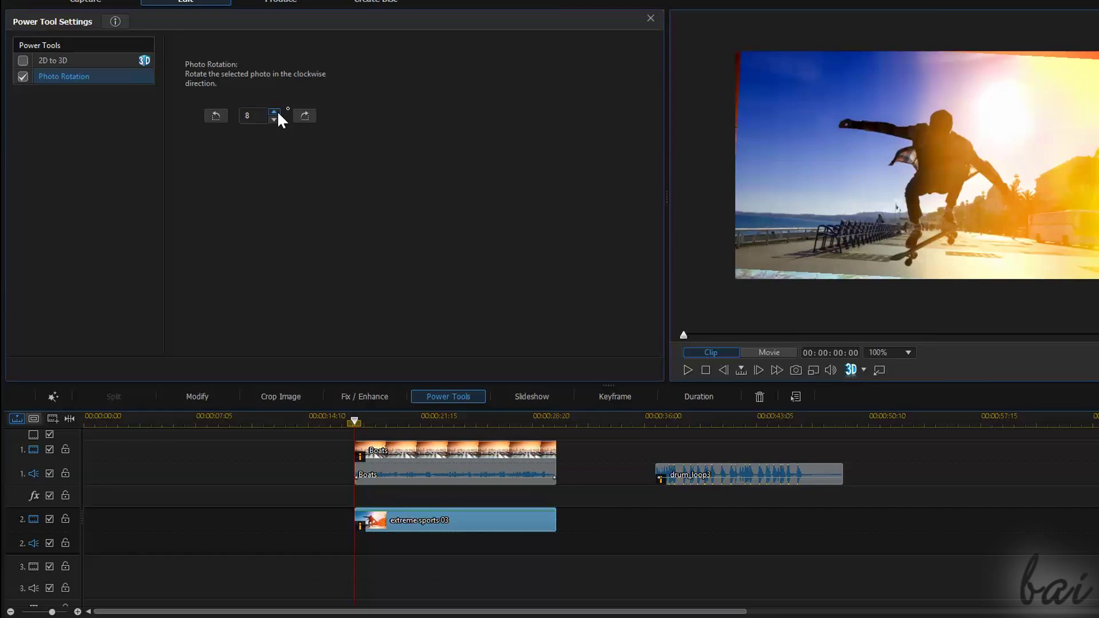
click(23, 60)
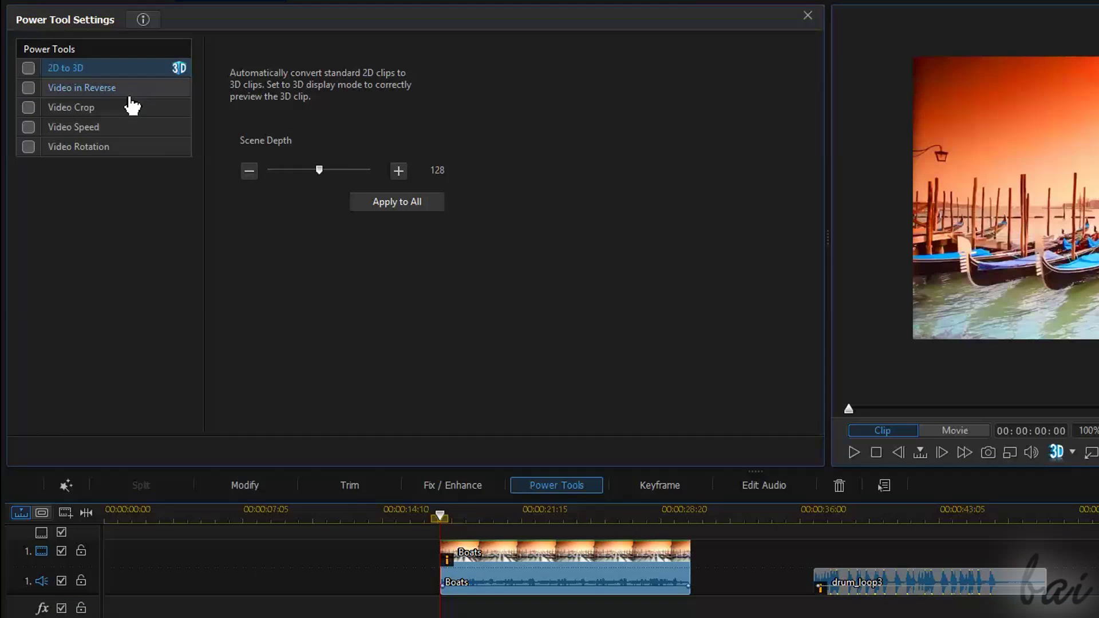
Preview the Boats clip reversed, then switch on Video Crop and open Crop Video
click(81, 89)
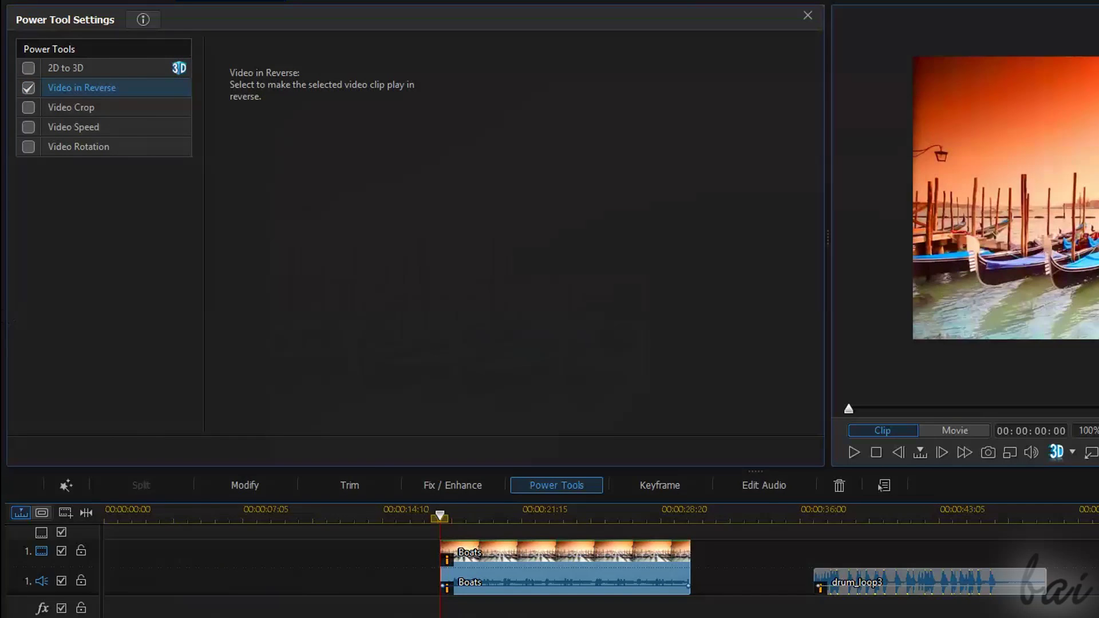
key(space)
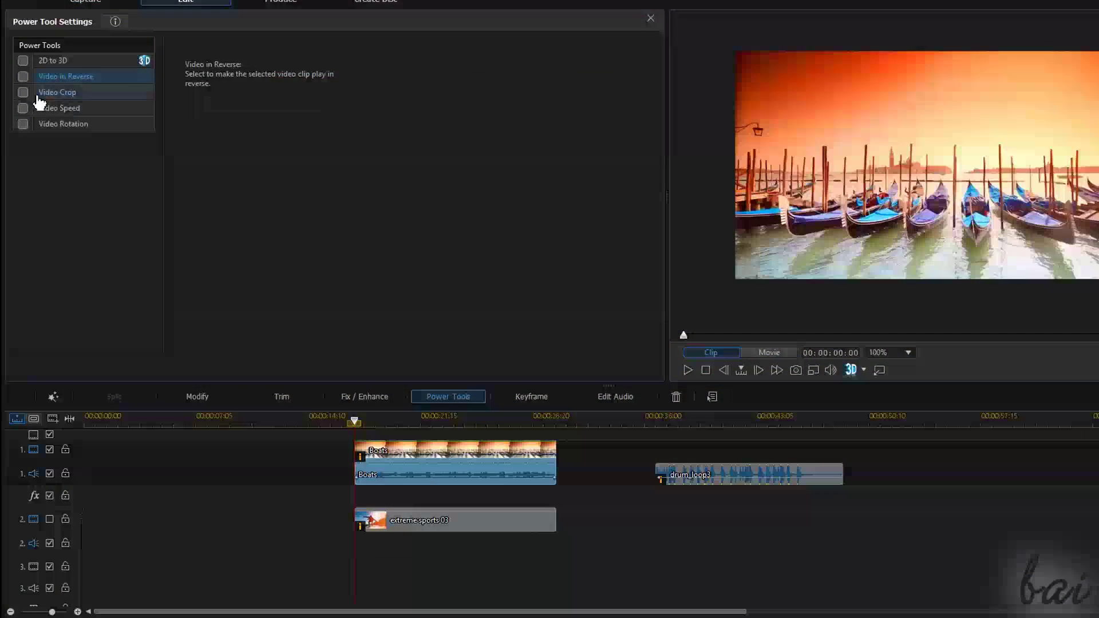
click(23, 92)
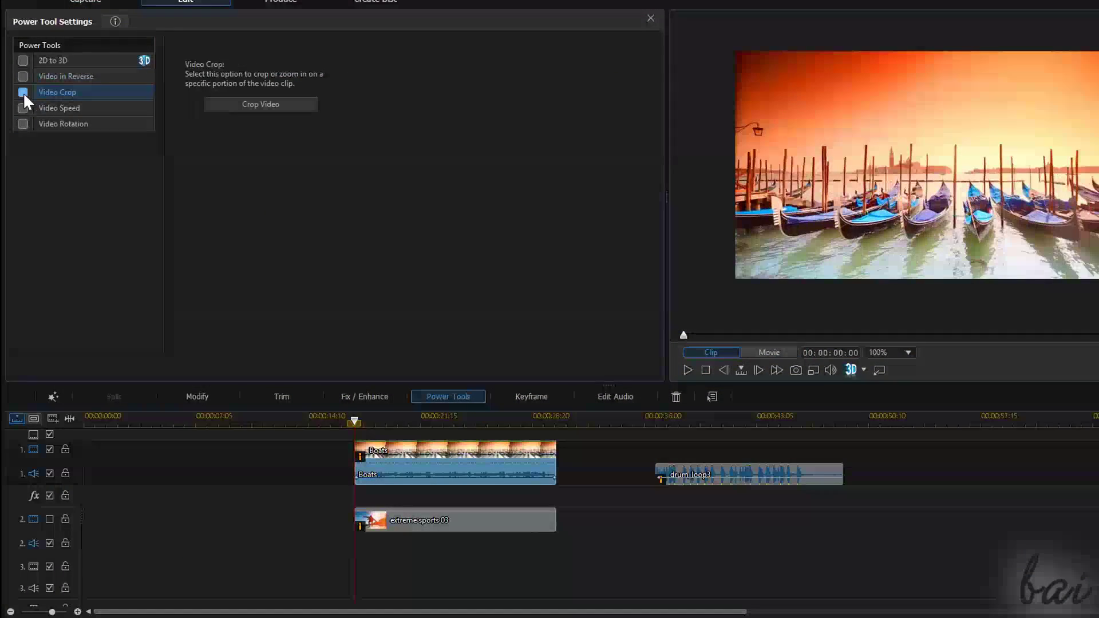
click(268, 105)
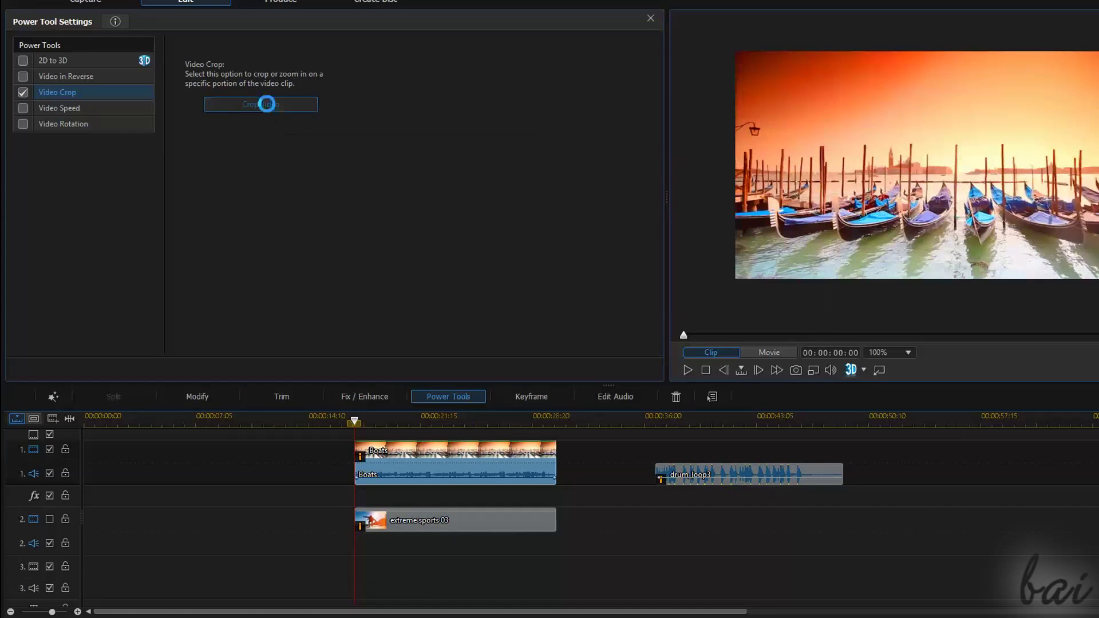
Dismiss the 3D warning and shrink the crop window, undoing an accidental tilt
click(741, 357)
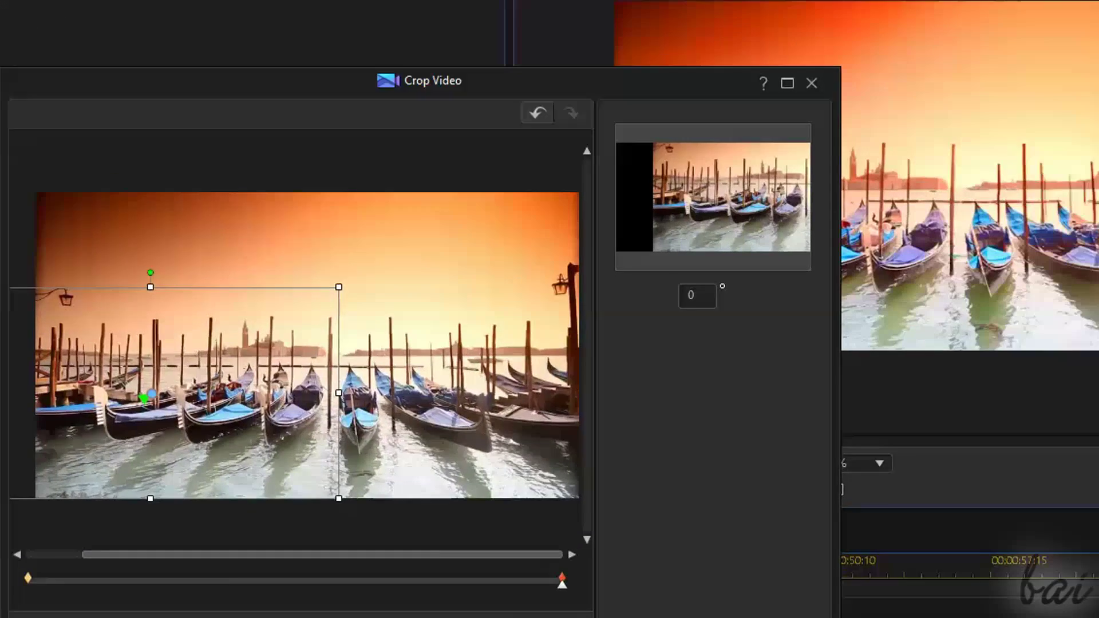
click(847, 587)
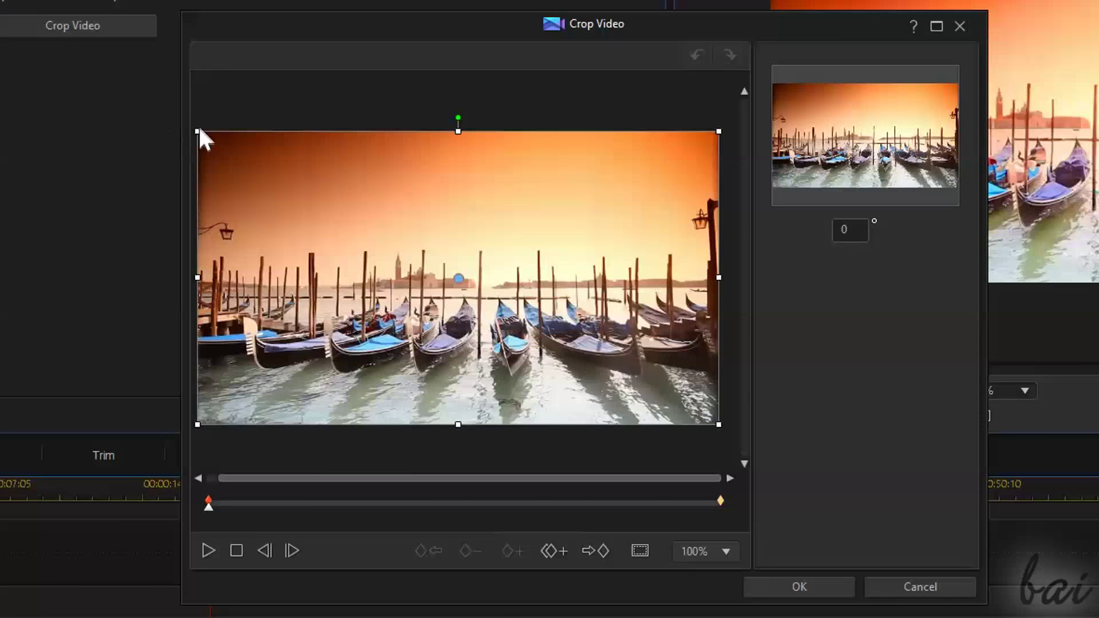
drag(197, 131, 355, 237)
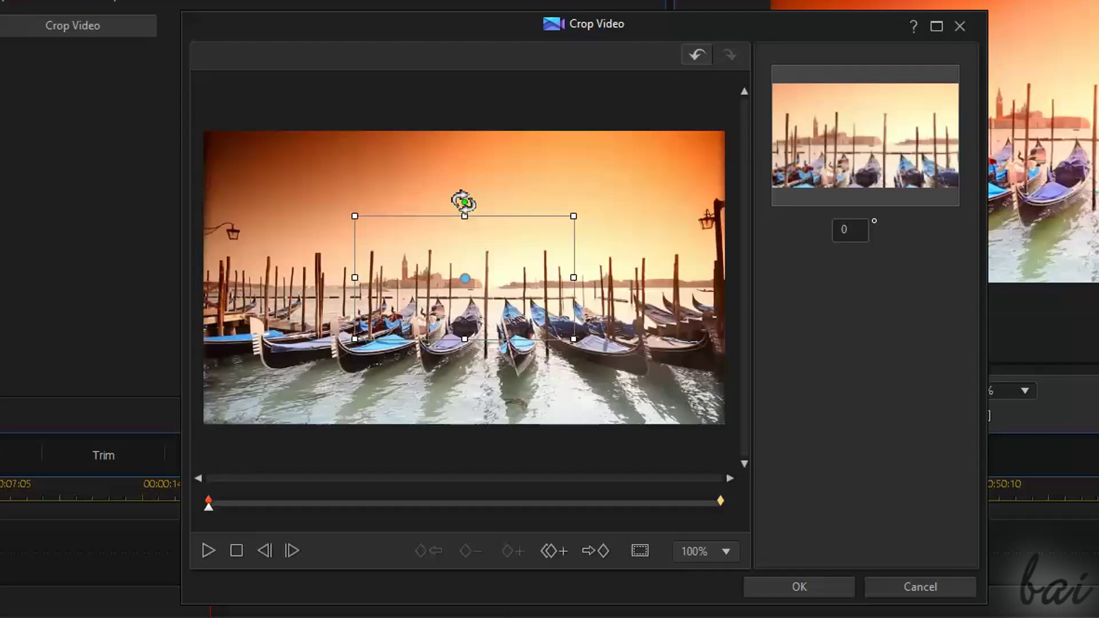
drag(463, 202, 491, 222)
key(ctrl+z)
Move the crop window onto the sky and advance about a quarter into the clip
drag(464, 279, 544, 209)
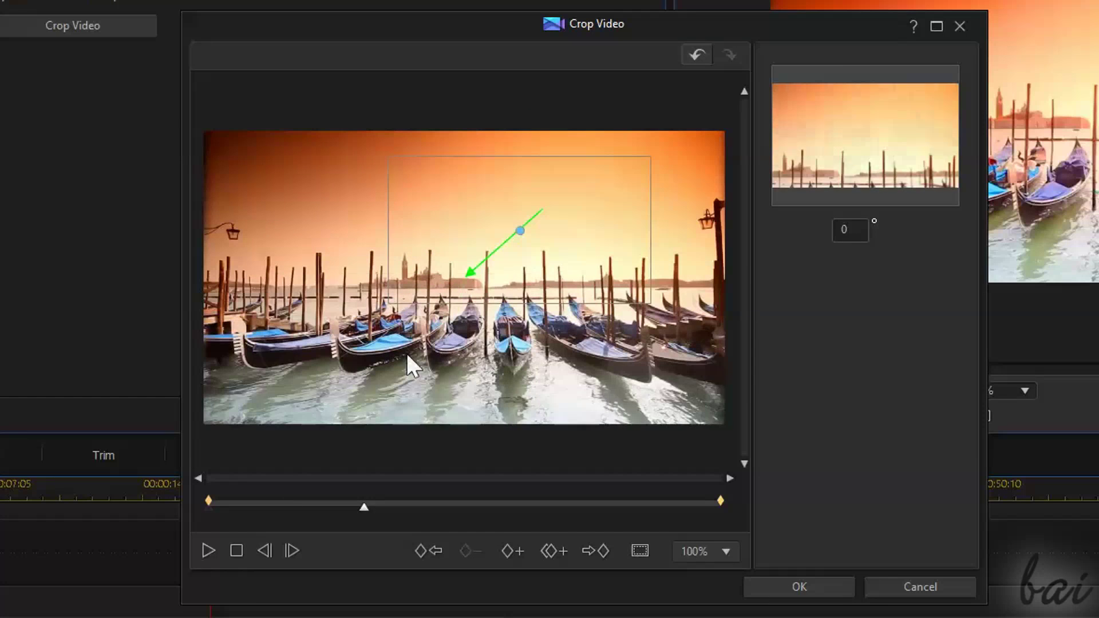
click(236, 550)
drag(210, 512, 347, 541)
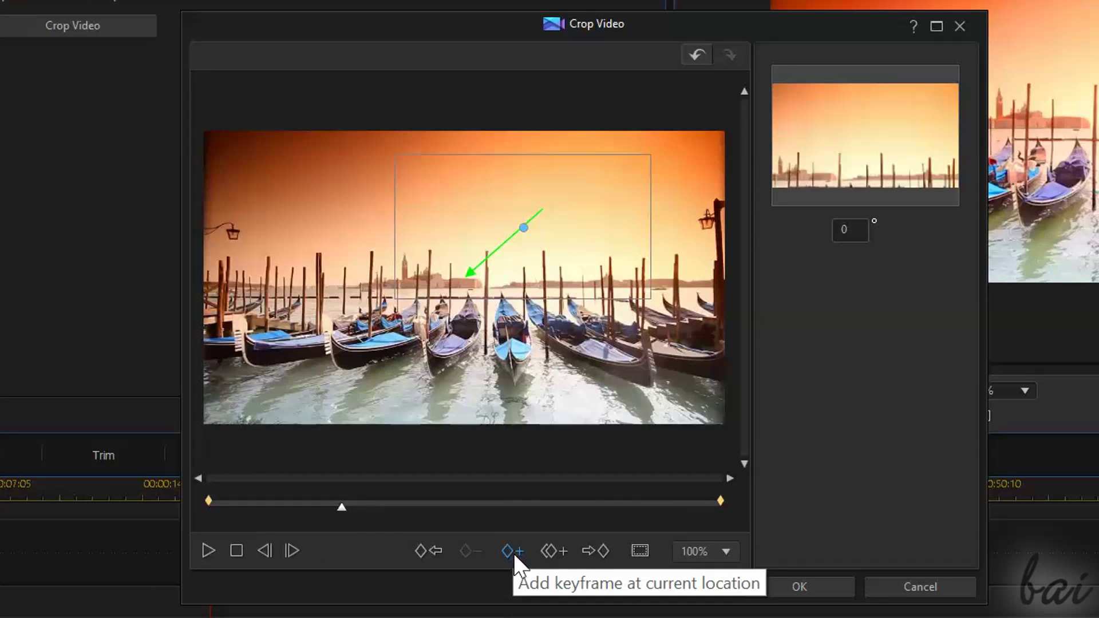
Add crop keyframes with the window moved down onto the gondolas and further along
click(511, 551)
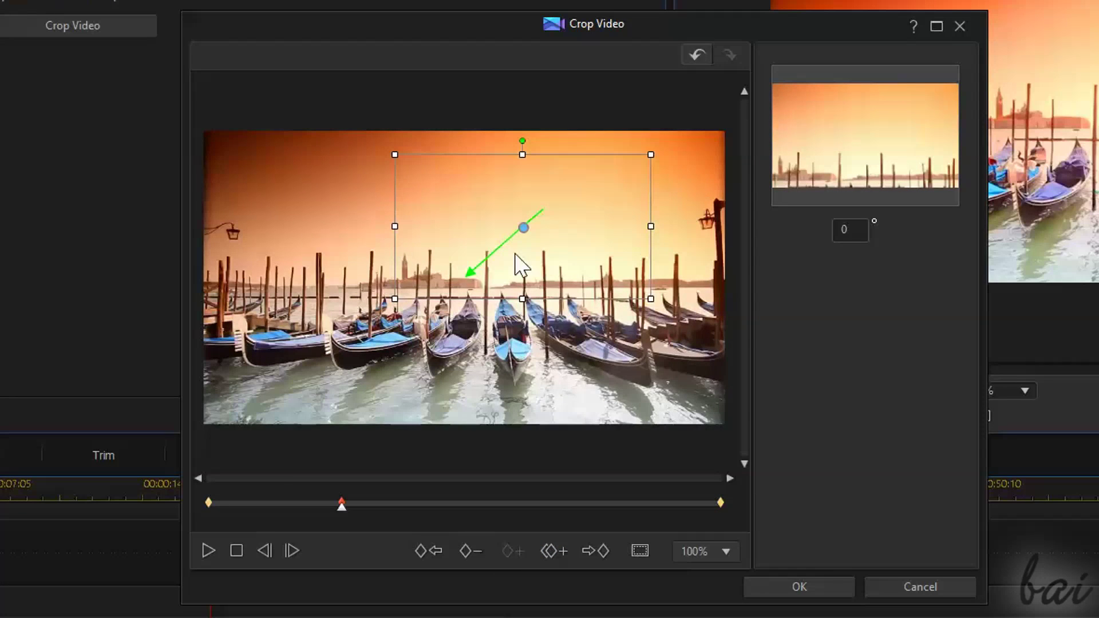
drag(521, 227, 573, 336)
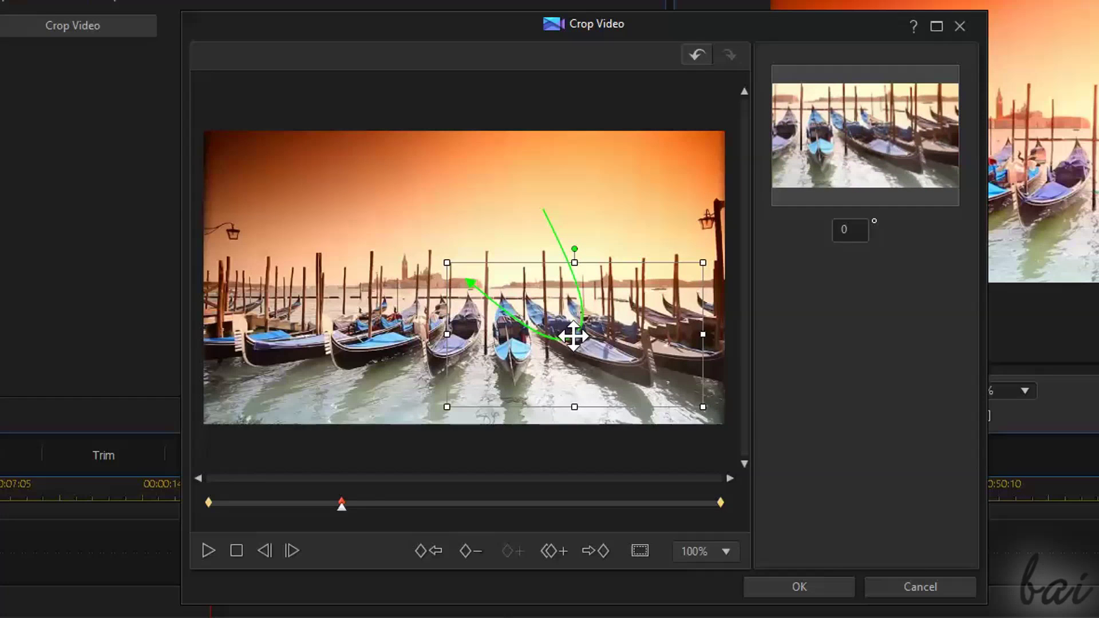
drag(363, 517, 504, 515)
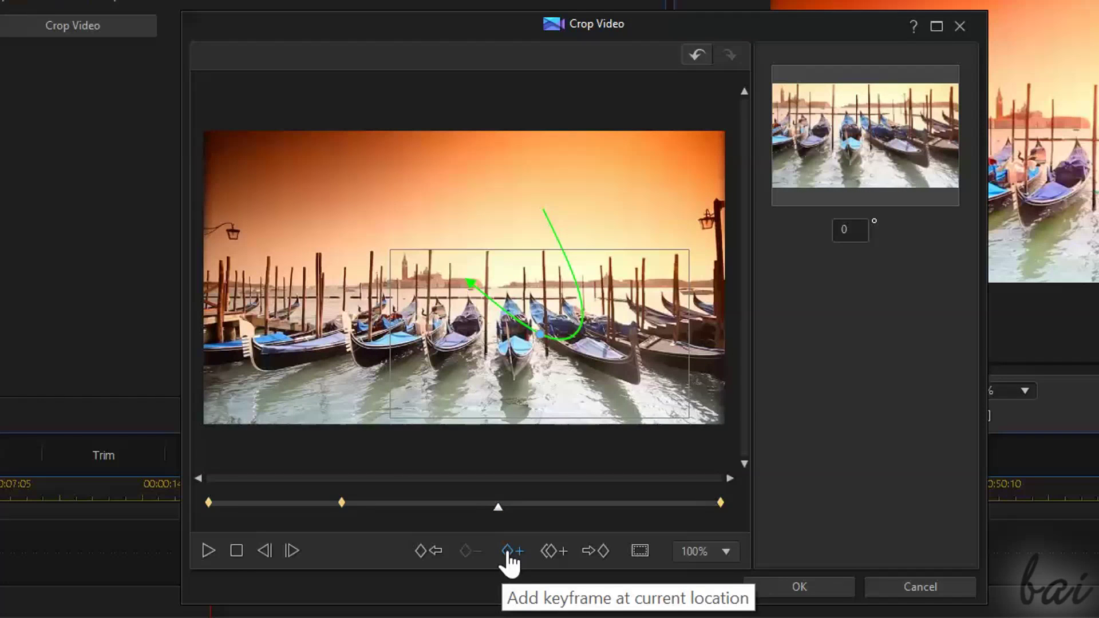
click(508, 552)
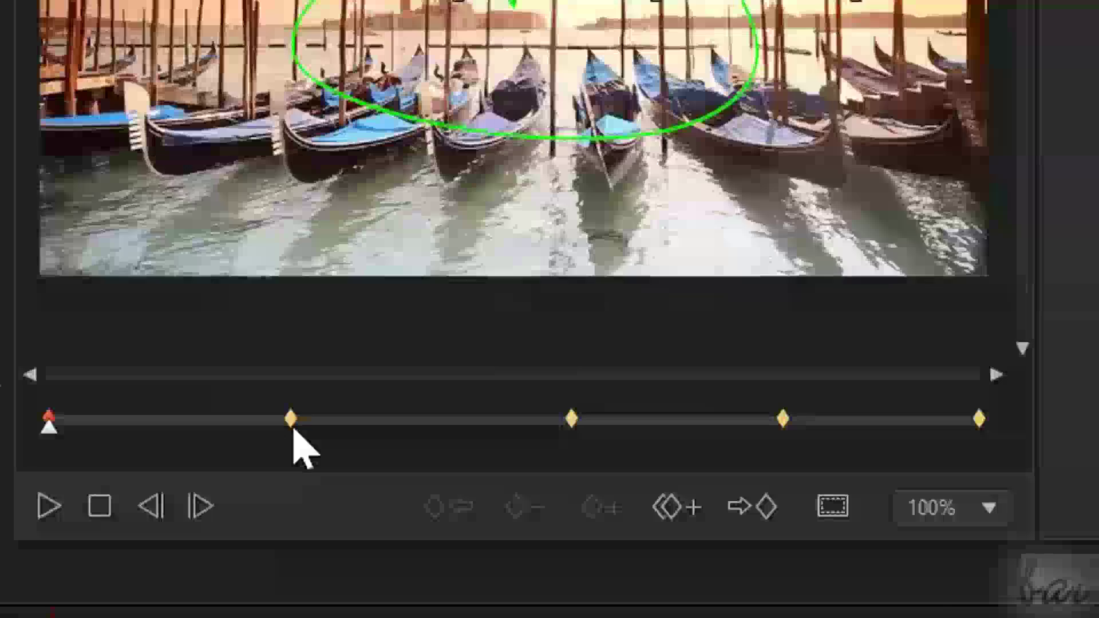
Shift one crop keyframe earlier, remove another, raise the window, preview the pan, and confirm
click(343, 506)
mouse_move(291, 425)
mouse_down()
mouse_move(380, 424)
mouse_move(212, 421)
mouse_move(237, 434)
mouse_move(348, 431)
mouse_move(265, 437)
mouse_up()
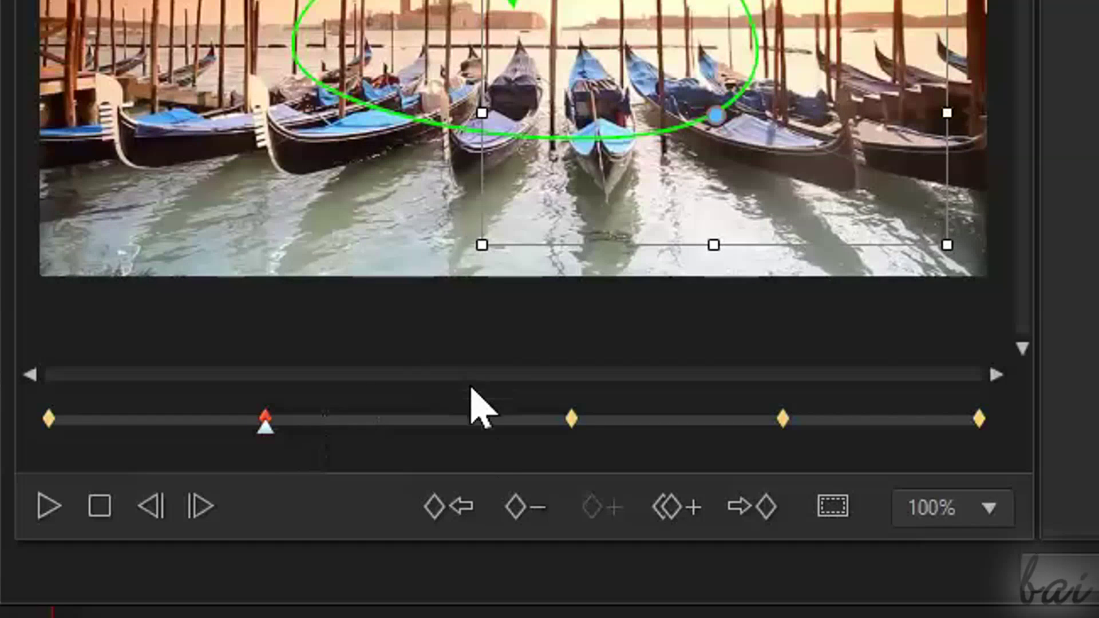
click(530, 522)
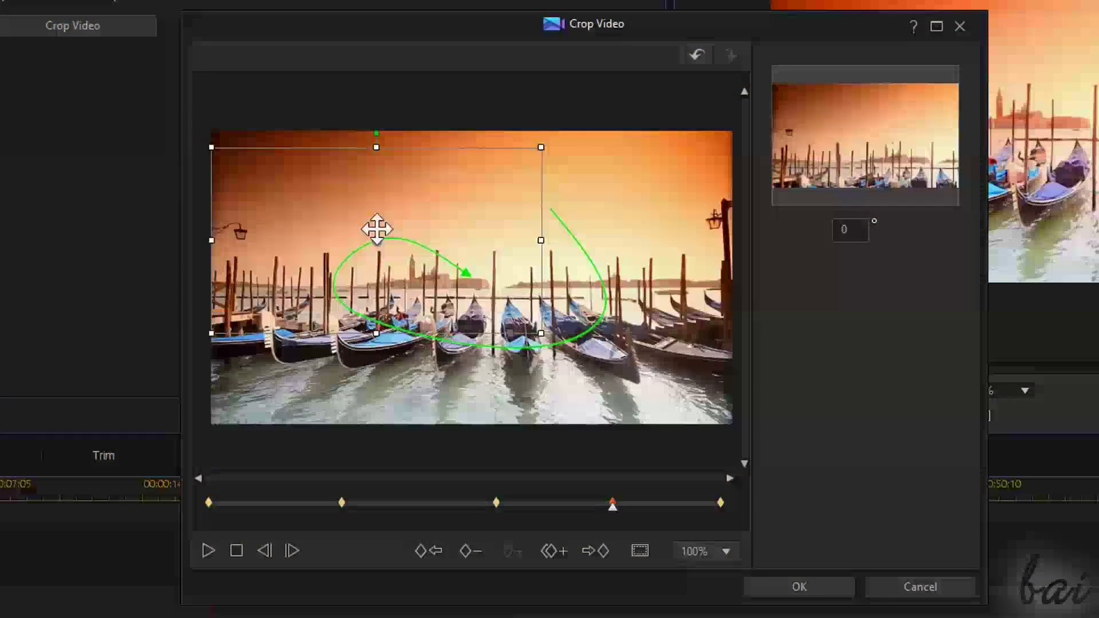
drag(375, 228, 425, 218)
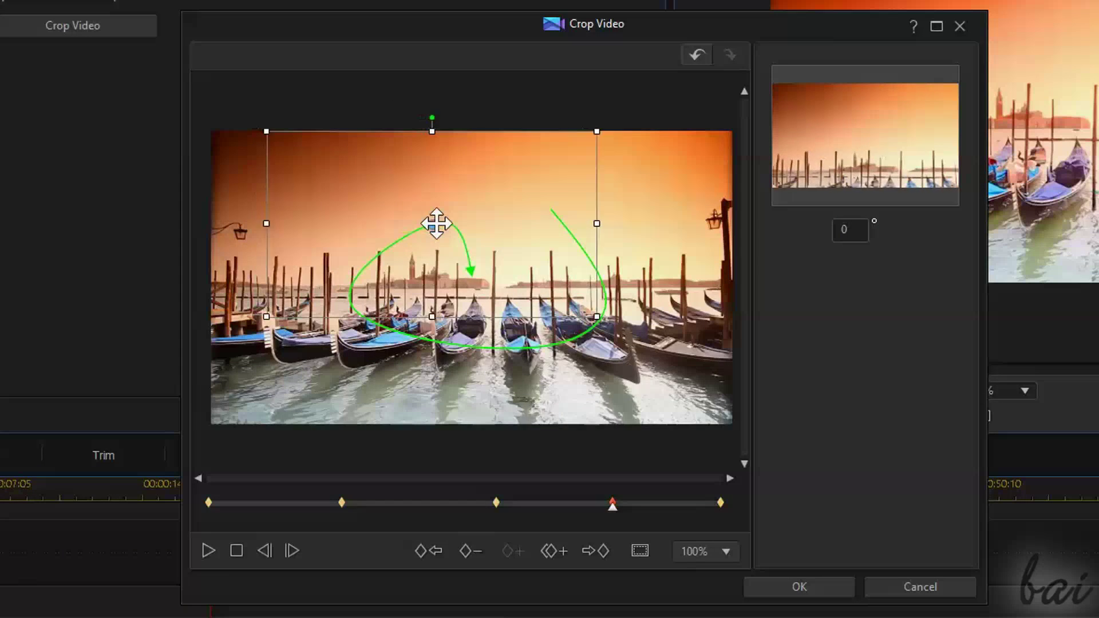
click(208, 550)
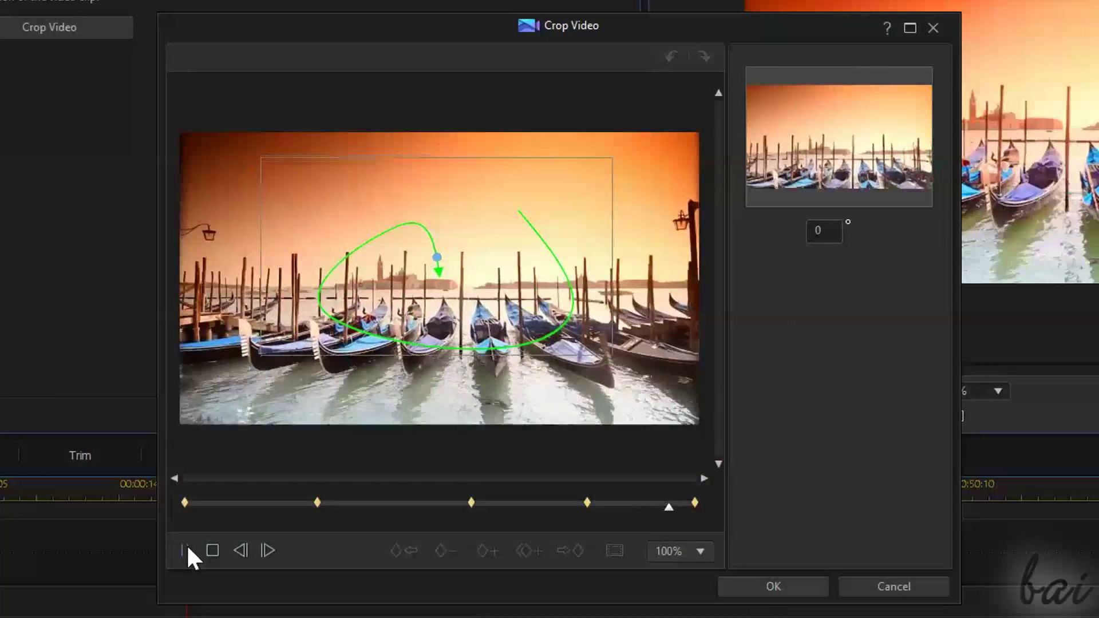
click(777, 588)
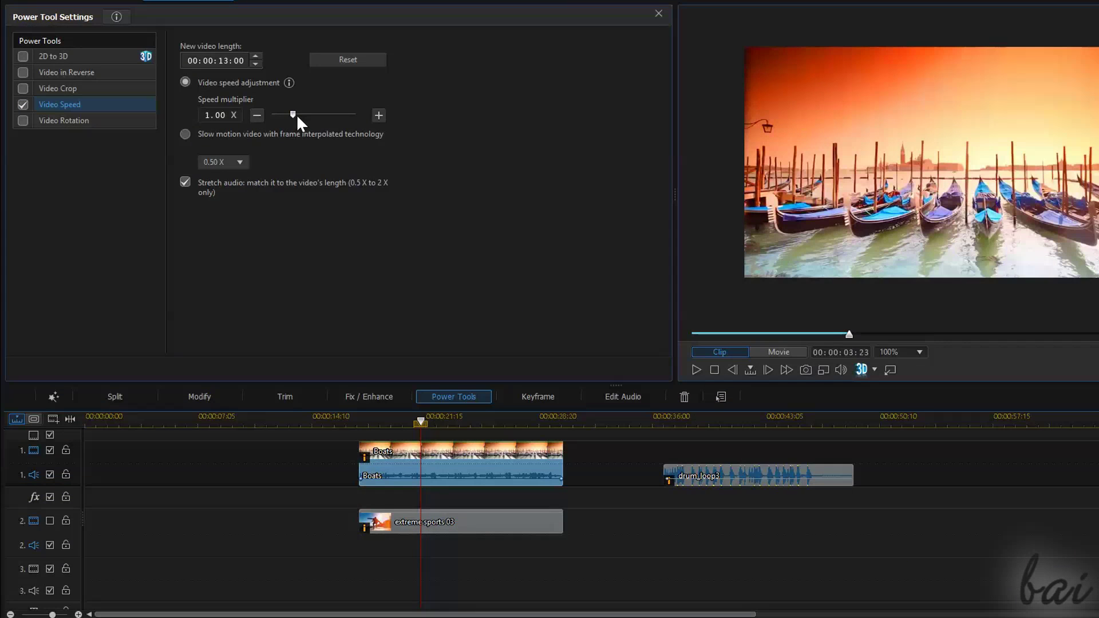
Try 9.90X speed on Boats, turn Video Speed off, and nudge Video Rotation a few degrees
mouse_move(296, 115)
mouse_down()
mouse_move(316, 125)
mouse_move(297, 113)
mouse_up()
click(22, 104)
click(44, 121)
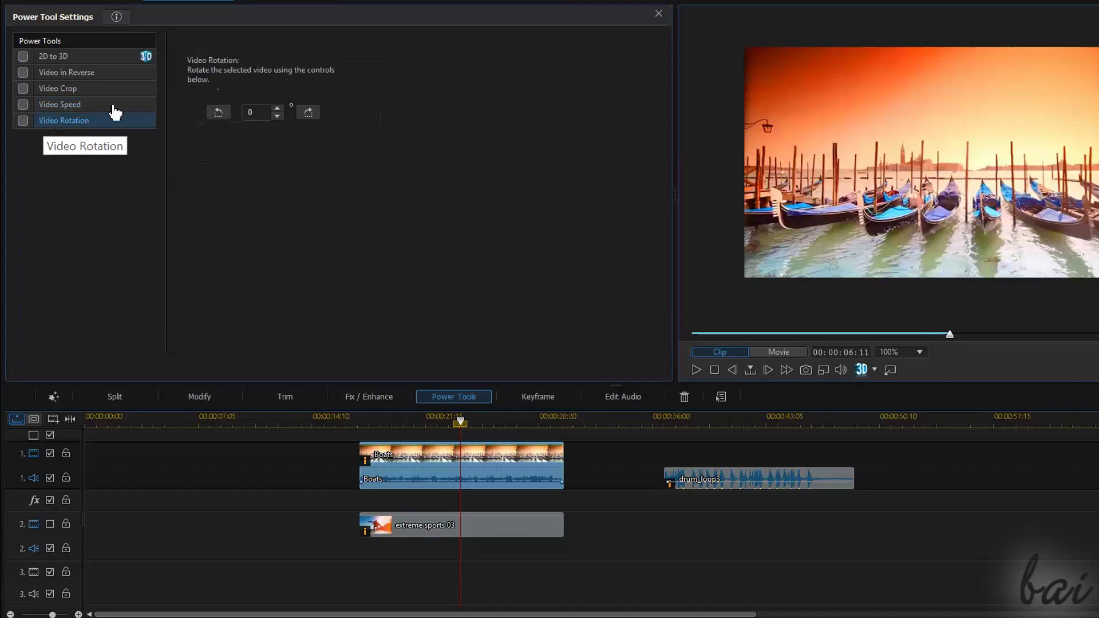
click(278, 108)
click(277, 108)
click(277, 108)
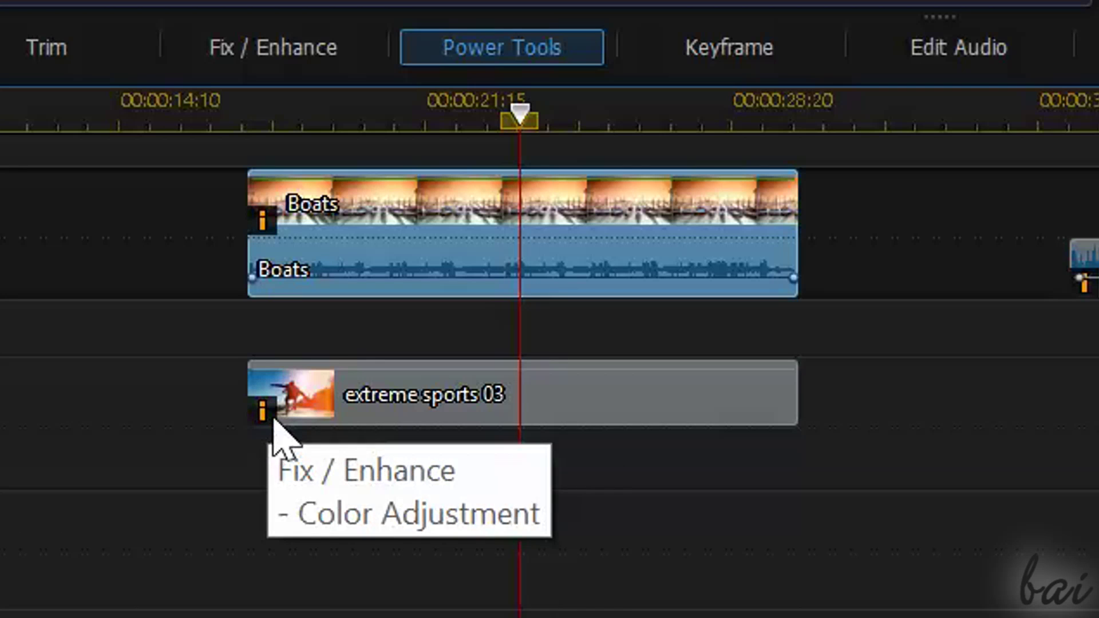
mouse_move(264, 217)
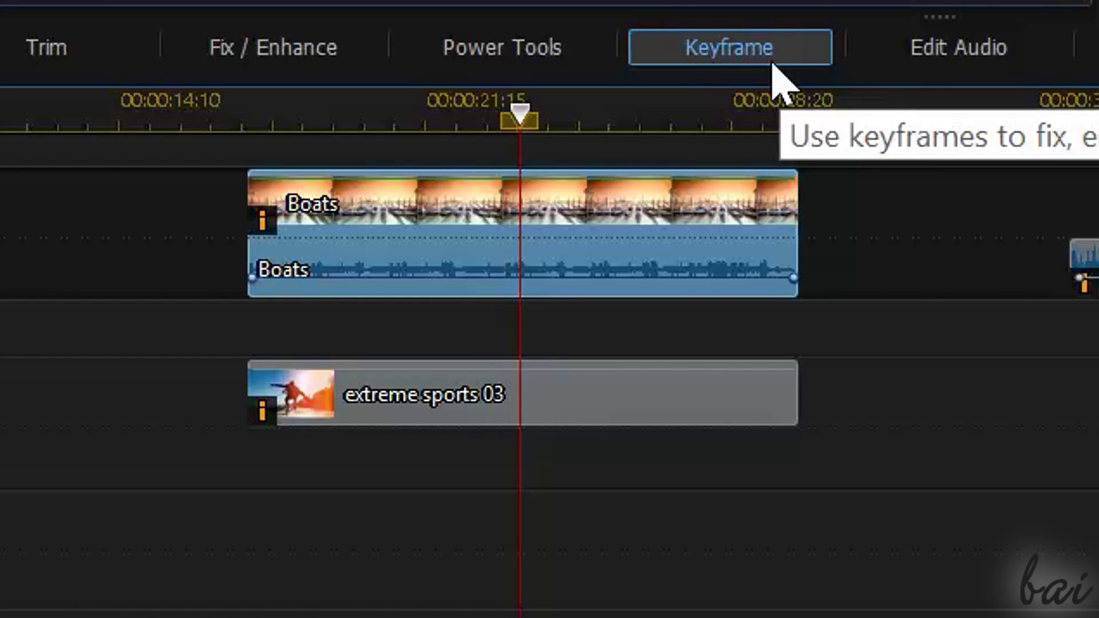
Open Boats.wmv keyframe settings and expand, browse, then collapse the Fix / Enhance groups
click(715, 51)
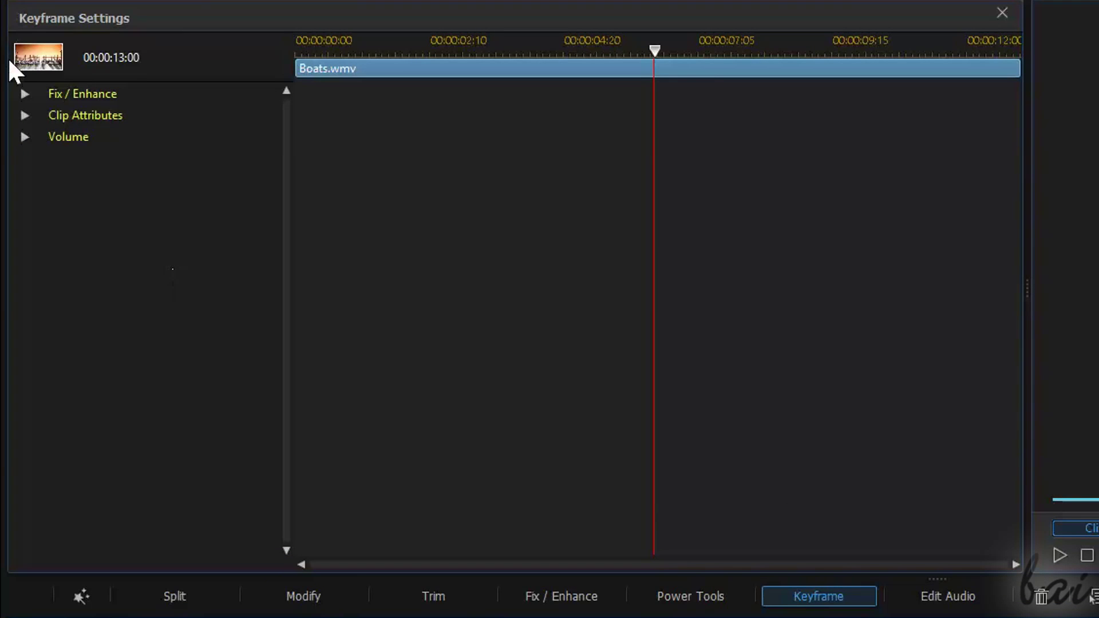
click(24, 94)
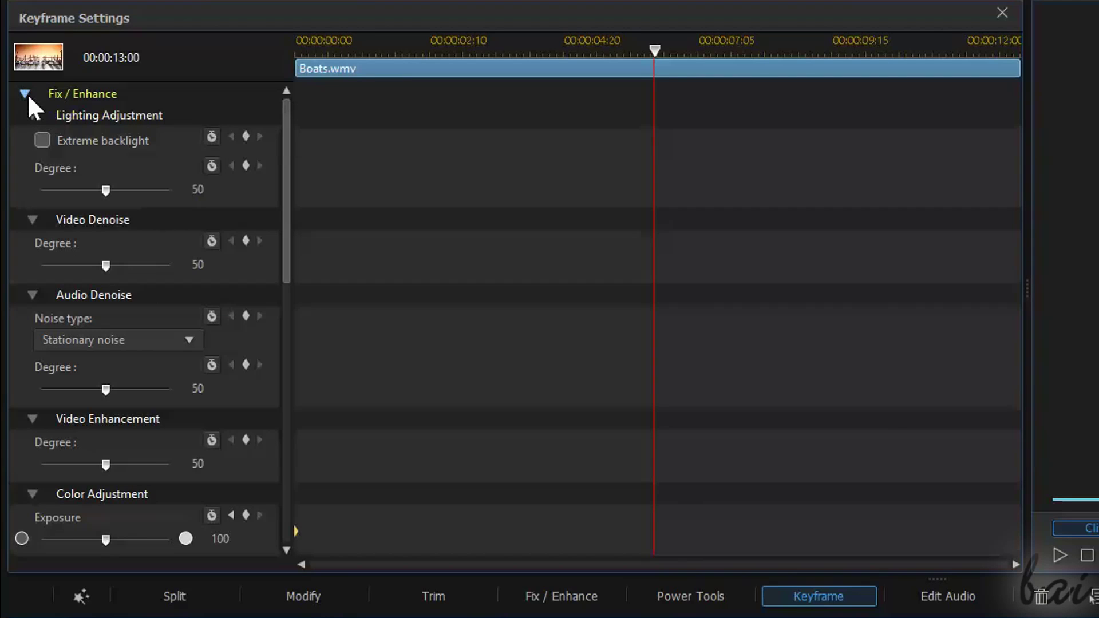
click(33, 115)
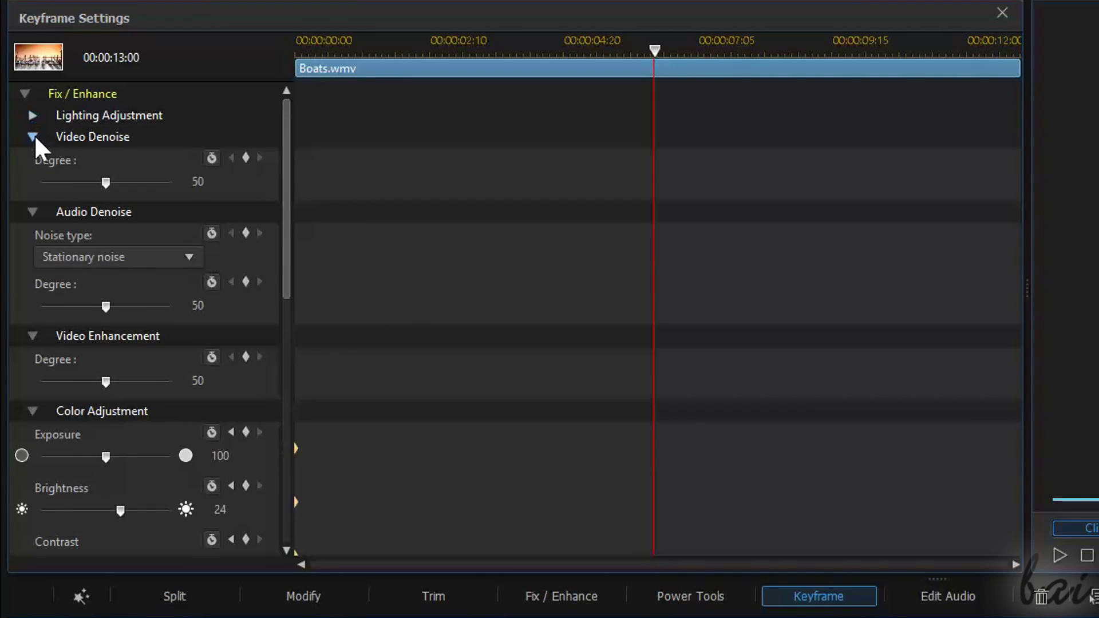
click(33, 136)
click(32, 158)
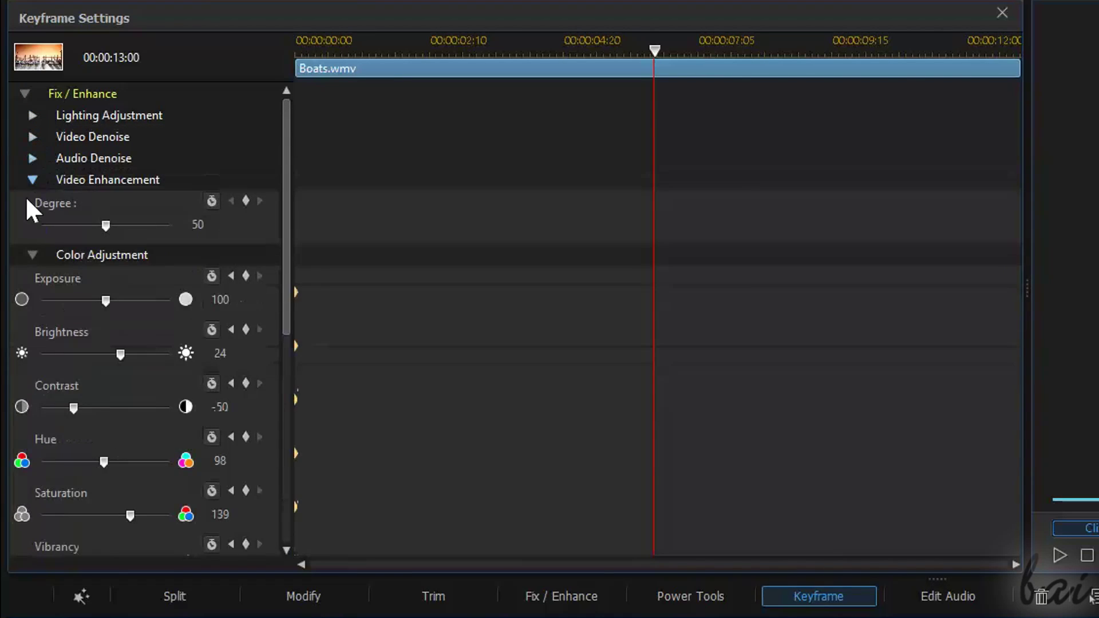
click(32, 255)
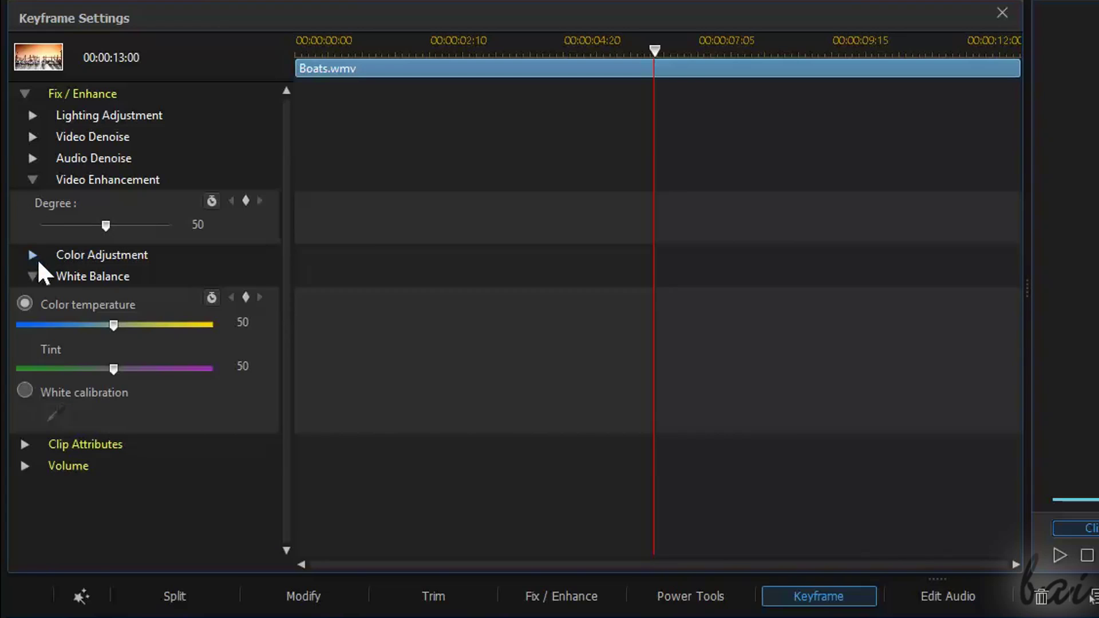
click(32, 179)
click(32, 222)
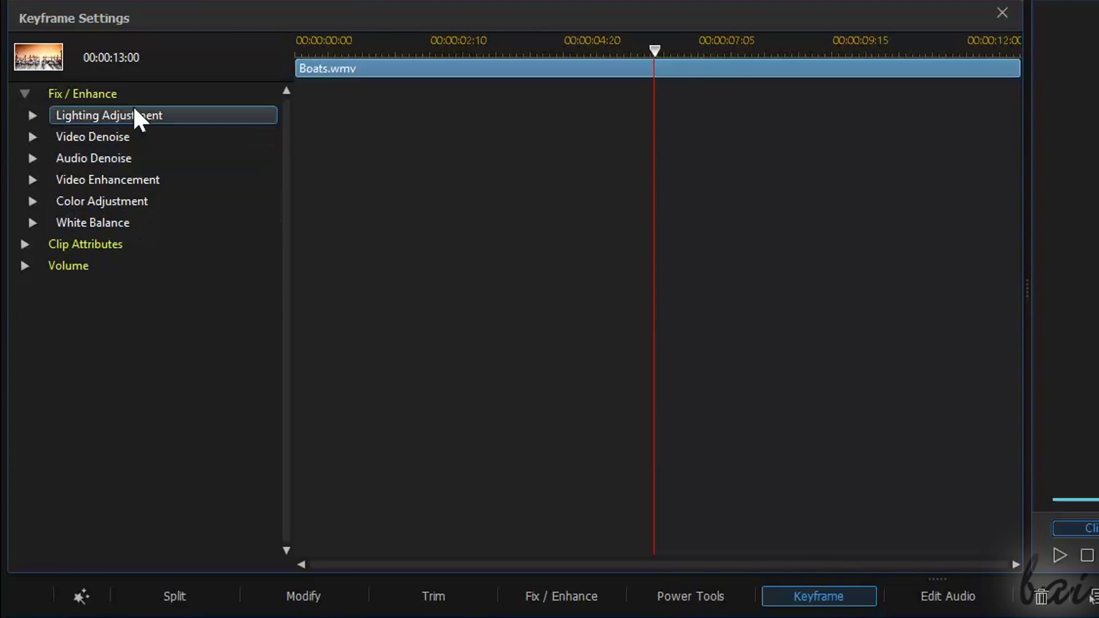
click(32, 179)
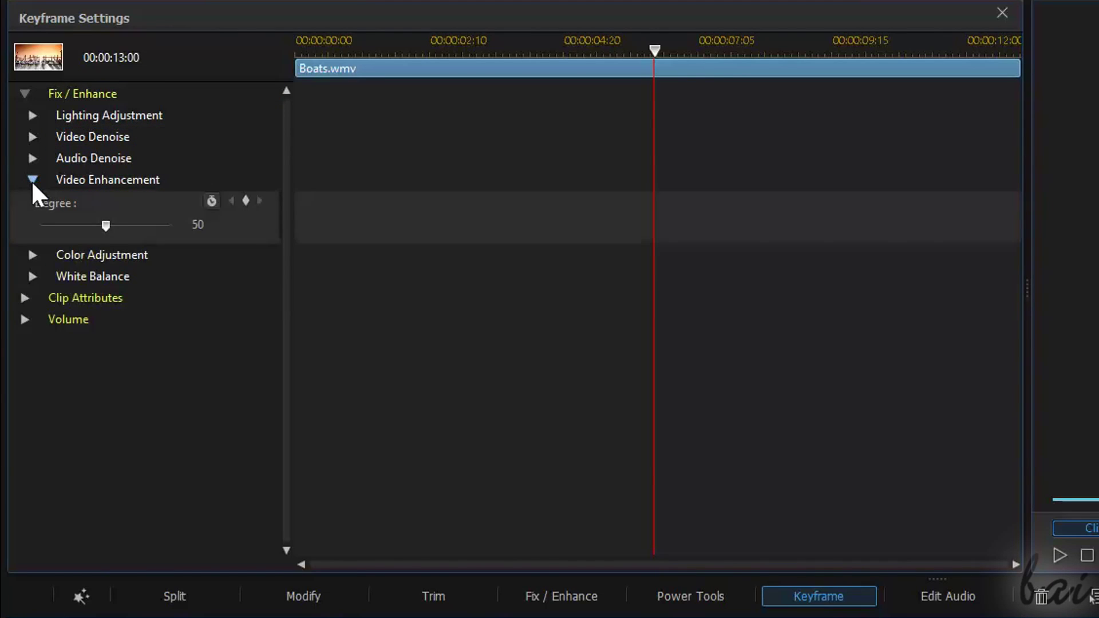
click(32, 179)
click(32, 201)
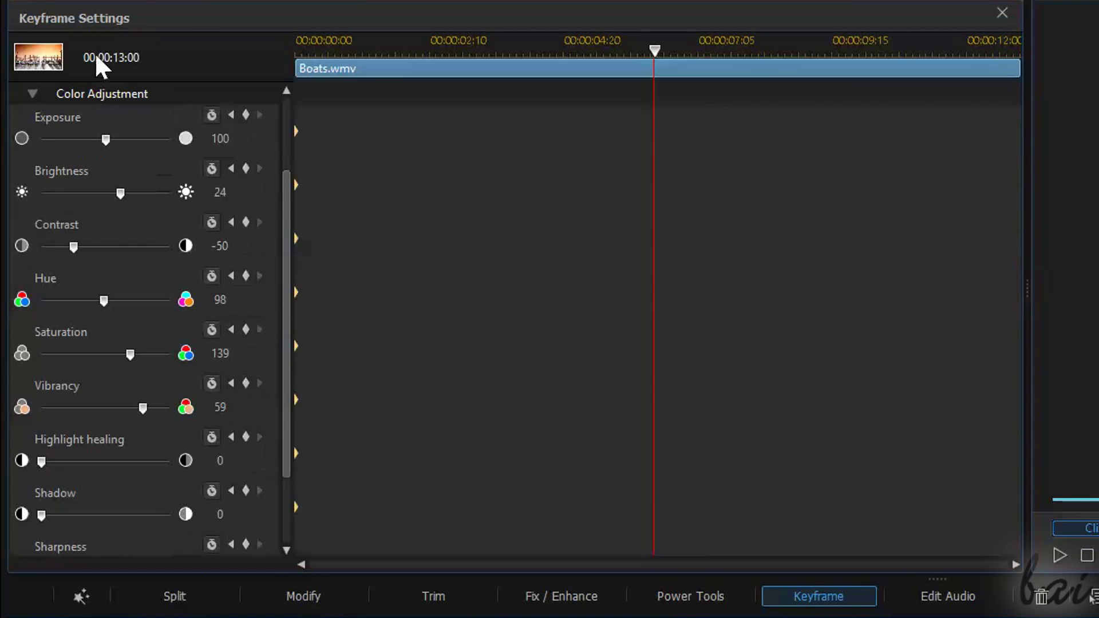
click(32, 93)
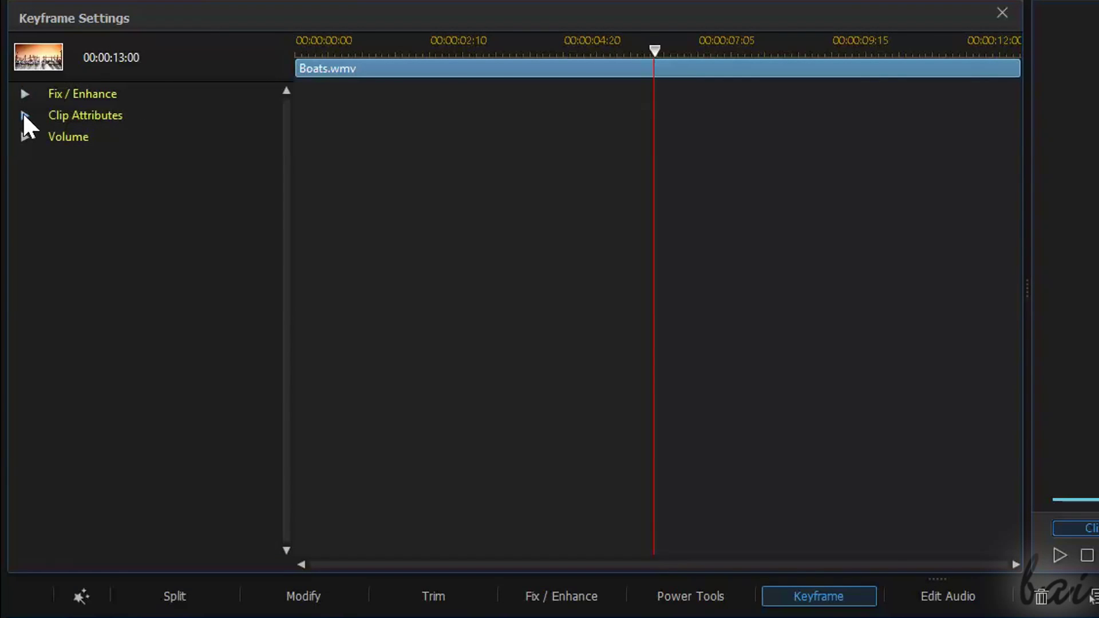
In Clip Attributes, key opacity at 91 and change the clip's scale
click(22, 113)
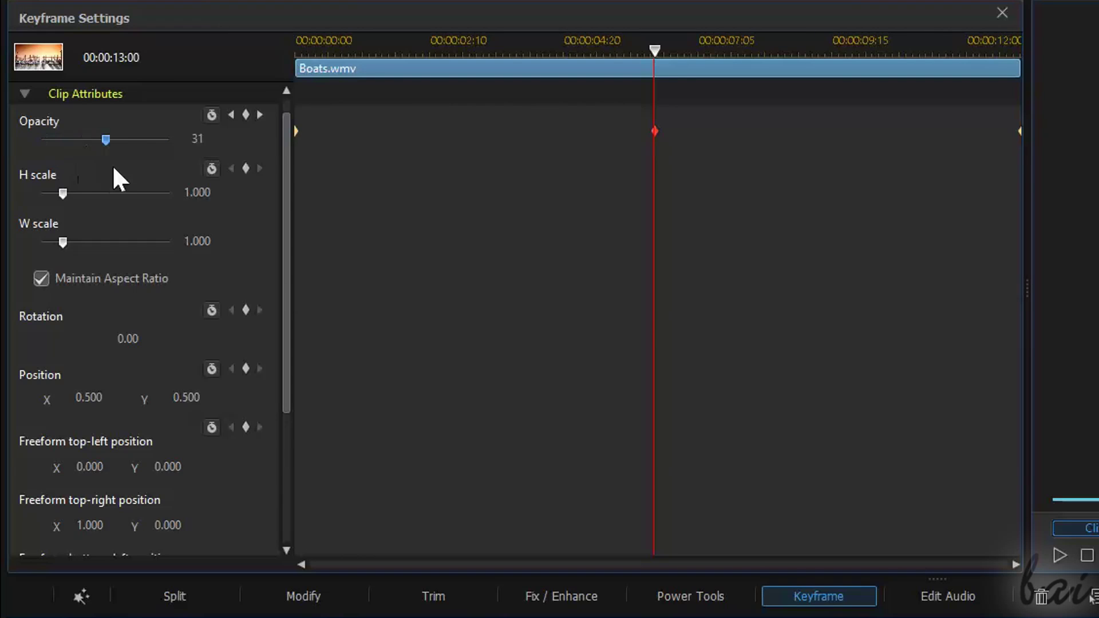
drag(150, 159, 157, 158)
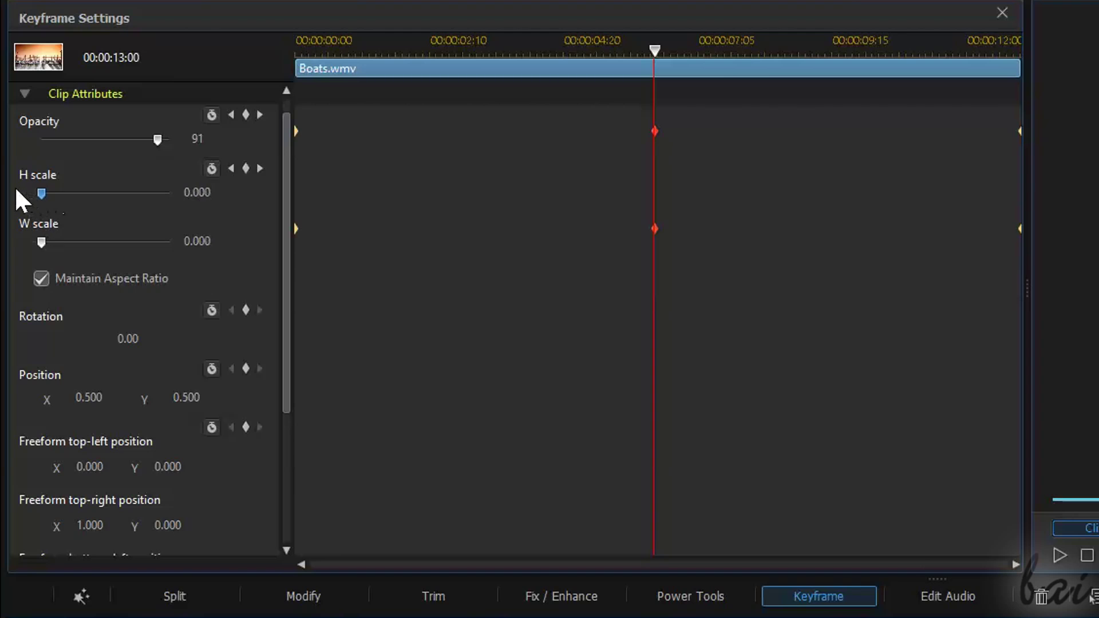
drag(41, 193, 64, 217)
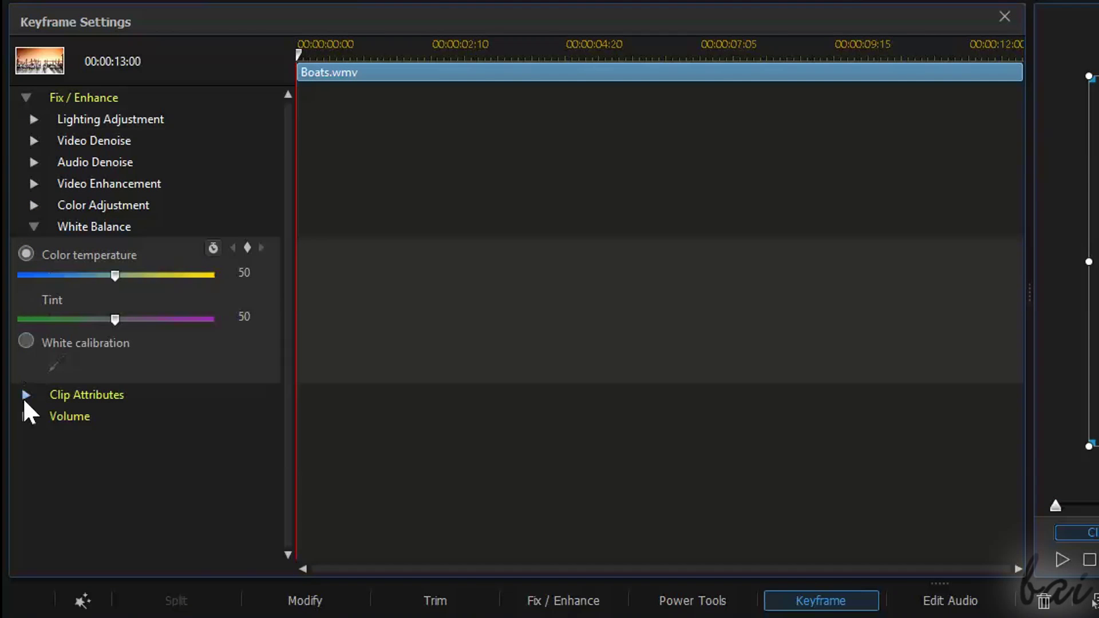
click(25, 415)
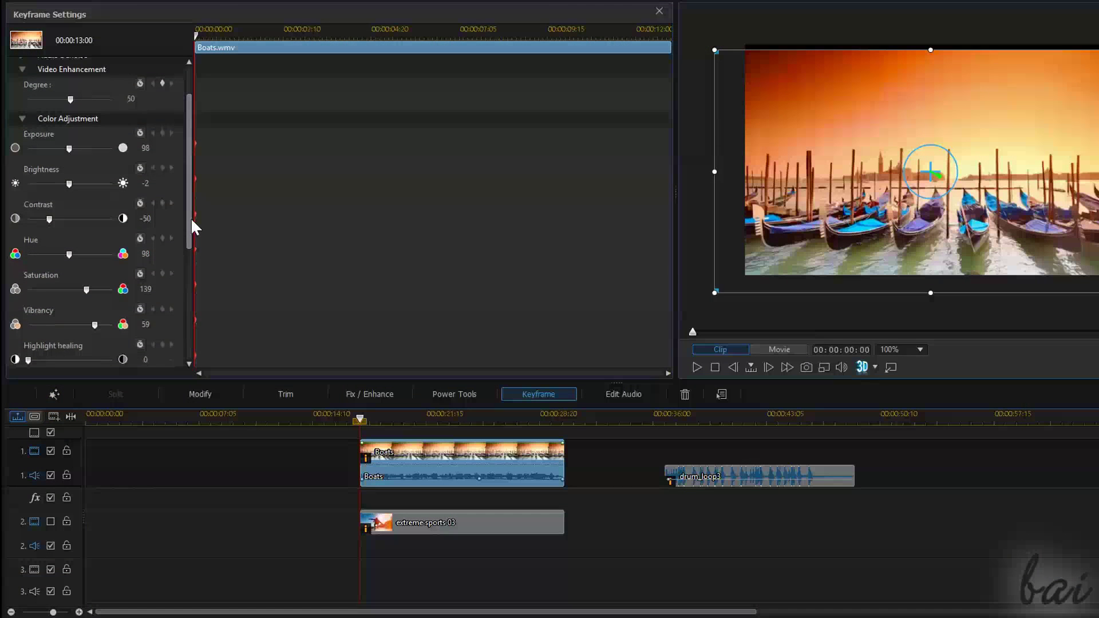
Key the Boats hue at 137 around 2 seconds and 67 around 7 seconds
drag(197, 43, 331, 46)
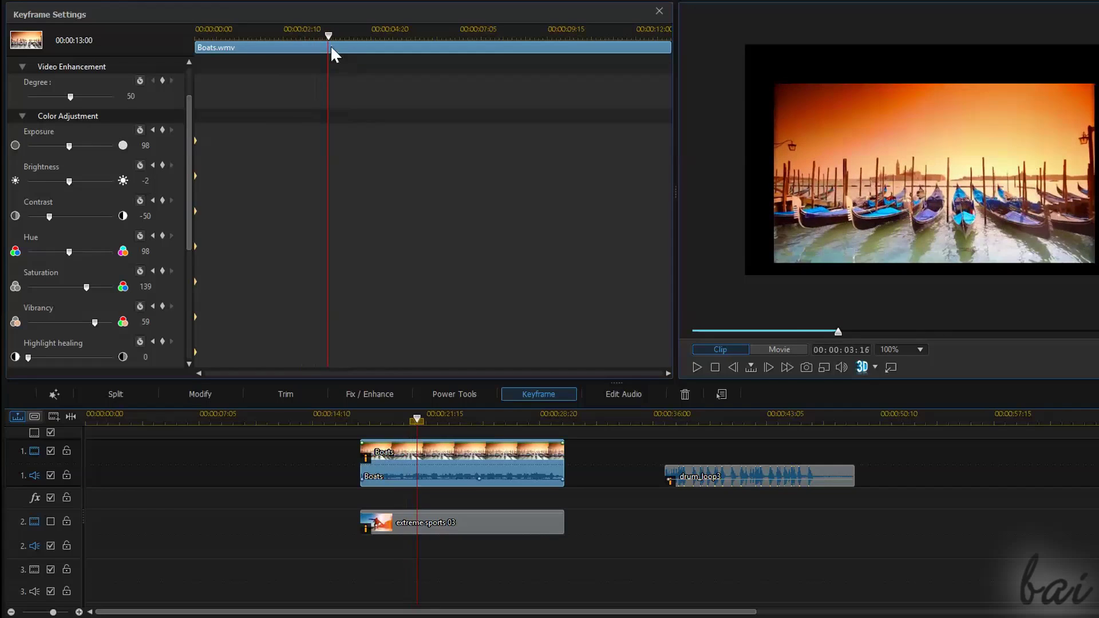
drag(70, 252, 85, 253)
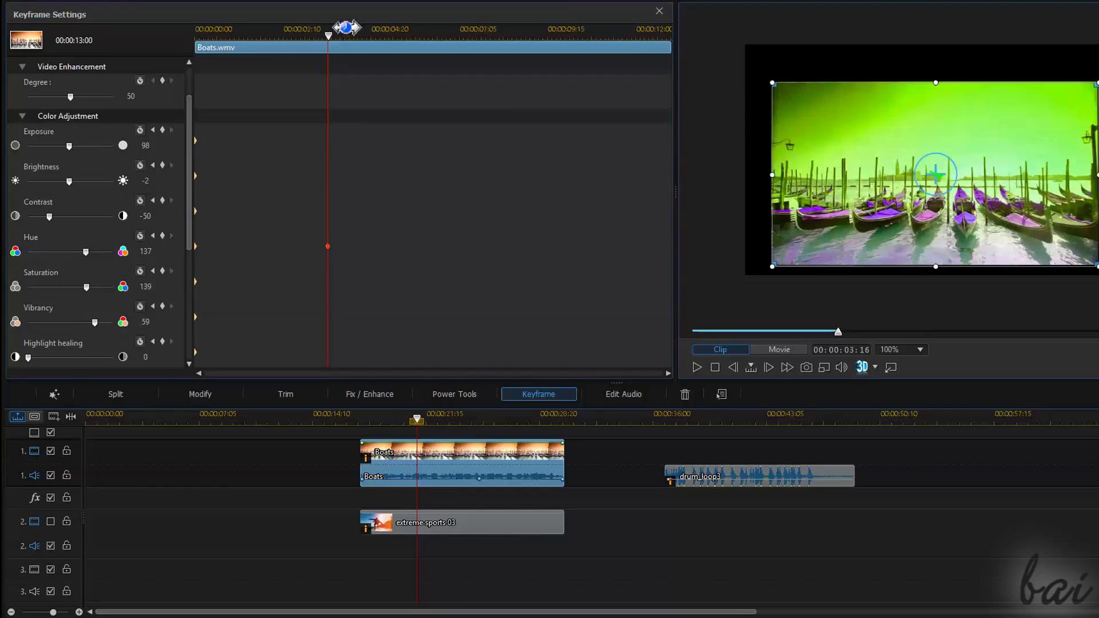
drag(383, 44, 480, 55)
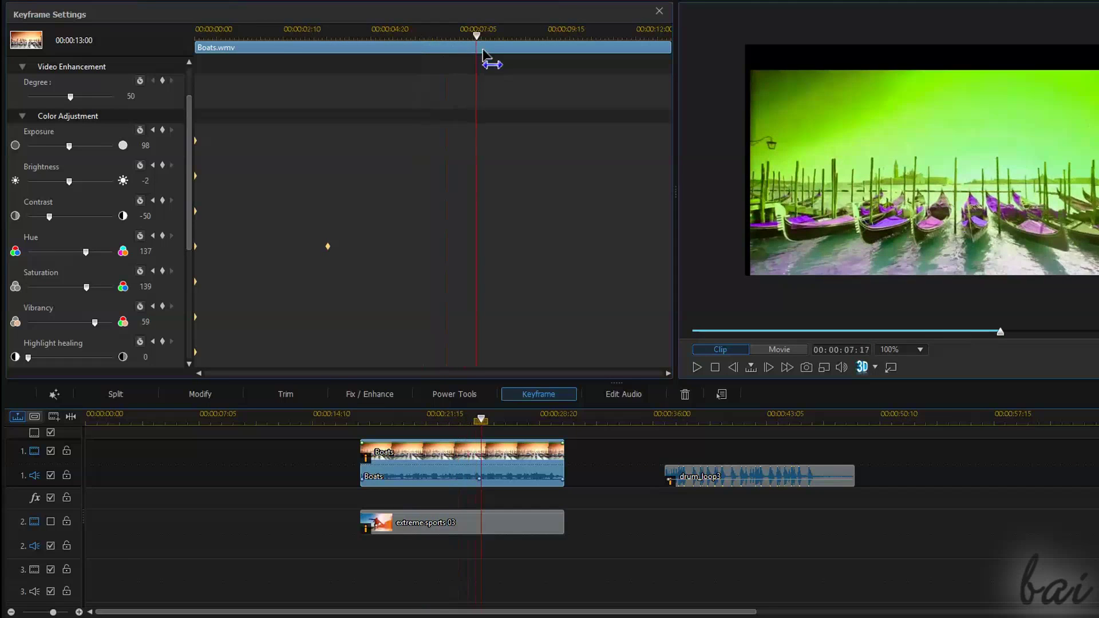
mouse_move(87, 252)
mouse_down()
mouse_move(57, 254)
mouse_move(72, 257)
mouse_up()
Play the hue animation from the start, then clear all Hue keyframes
click(714, 367)
click(697, 368)
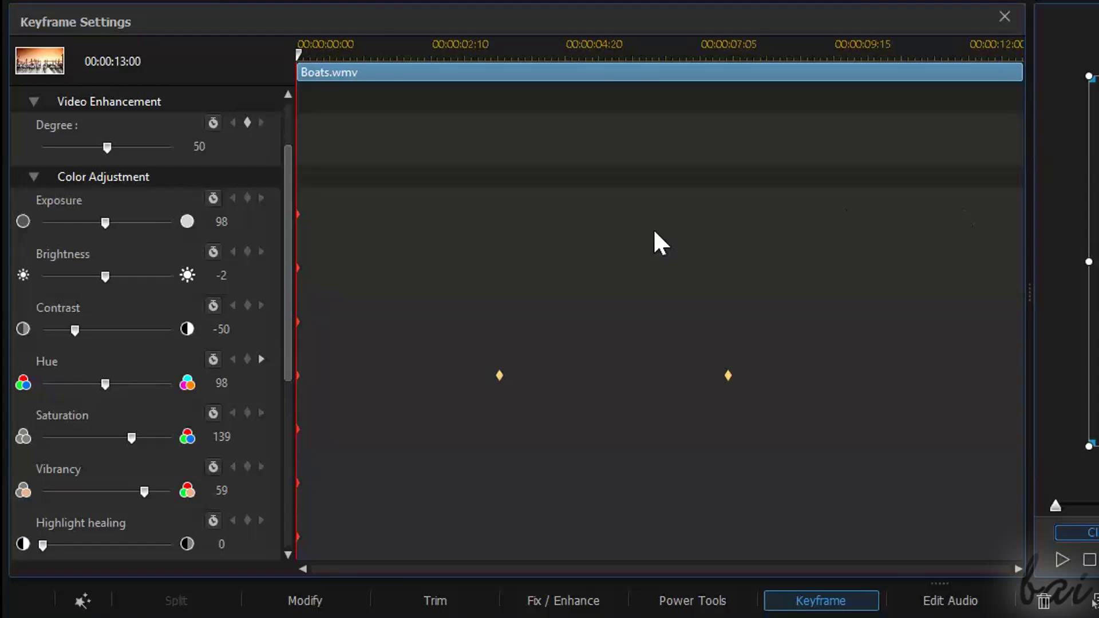
click(216, 363)
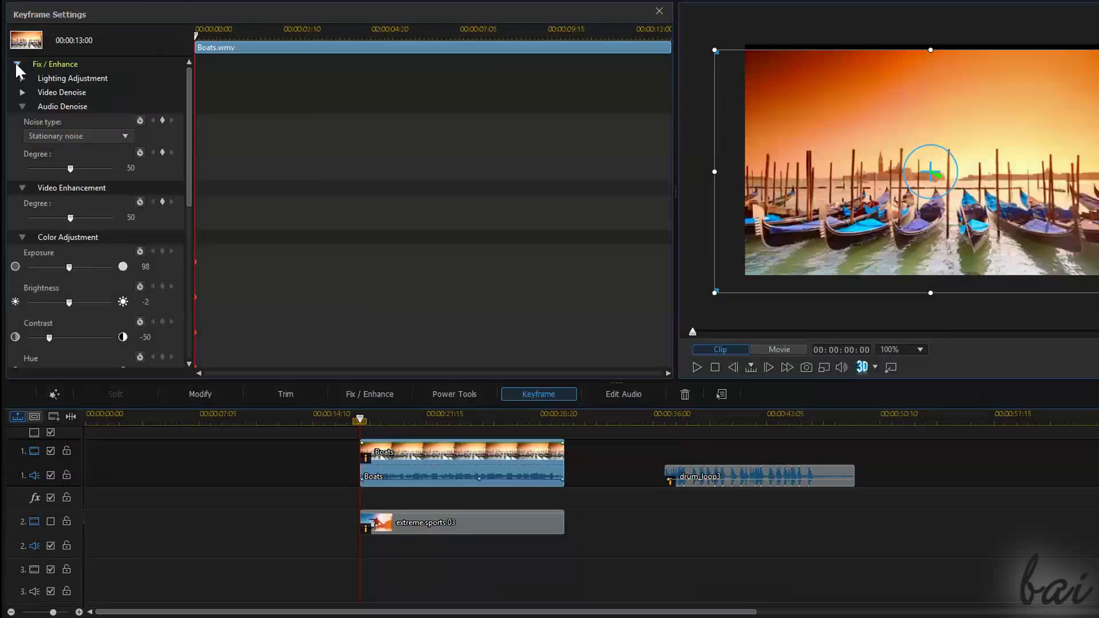
Enlarge the audio track and drag the middle Boats volume keyframe down to -5.0 dB
click(16, 63)
click(17, 77)
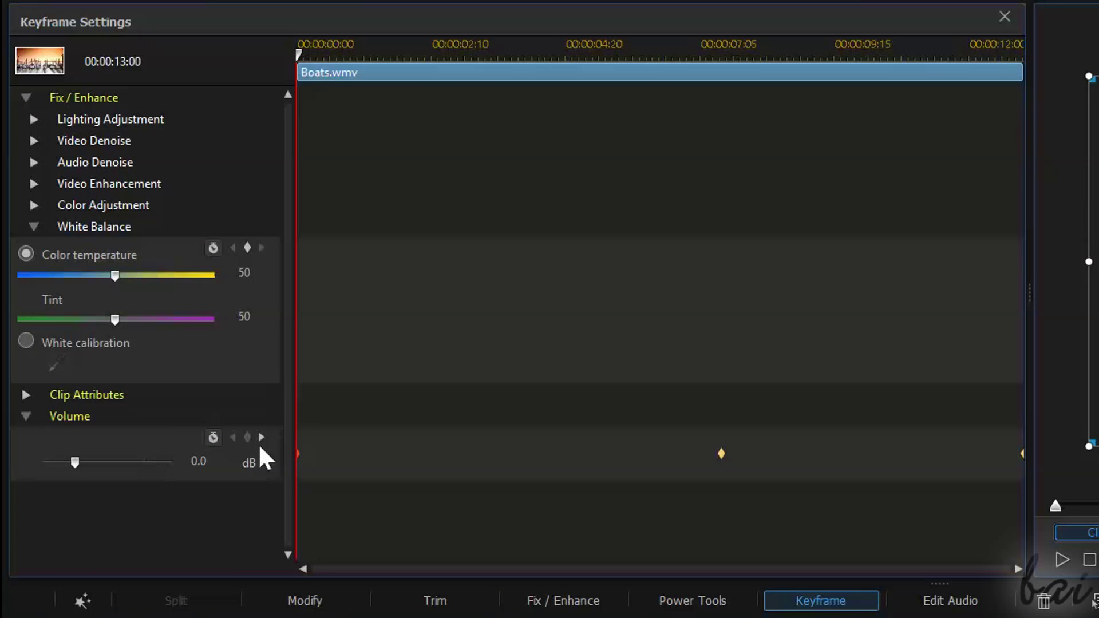
click(720, 453)
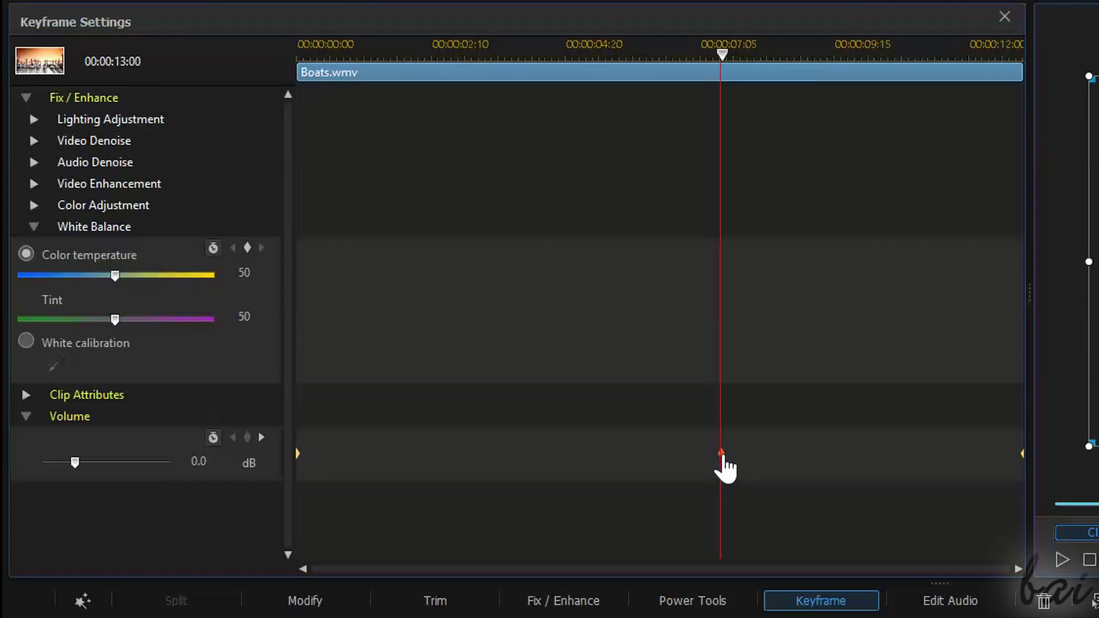
drag(122, 496, 138, 551)
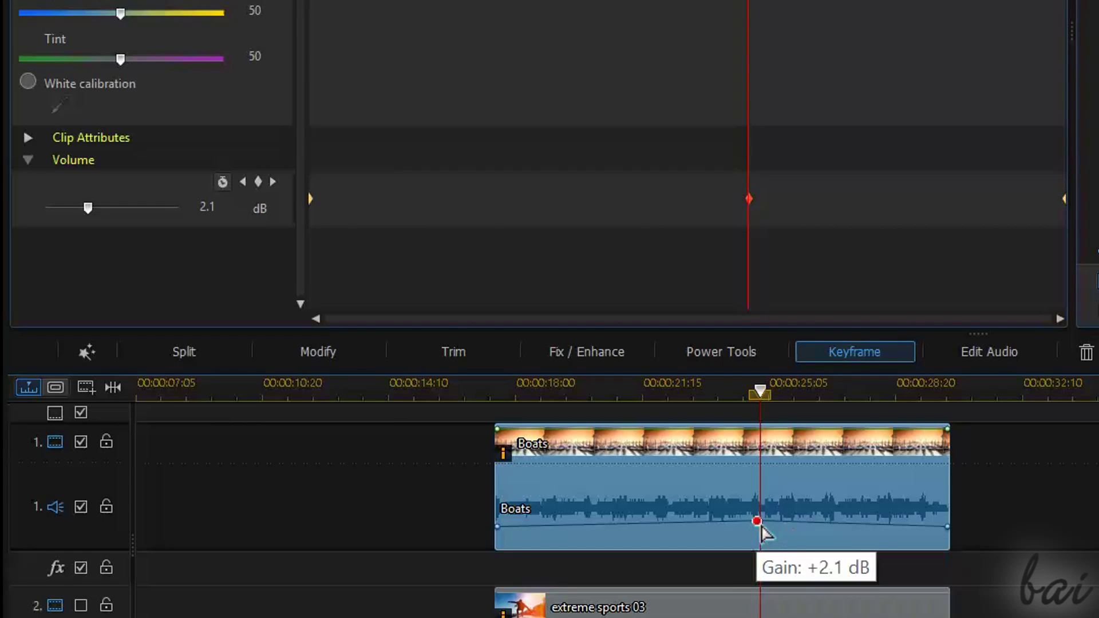
drag(763, 524, 827, 472)
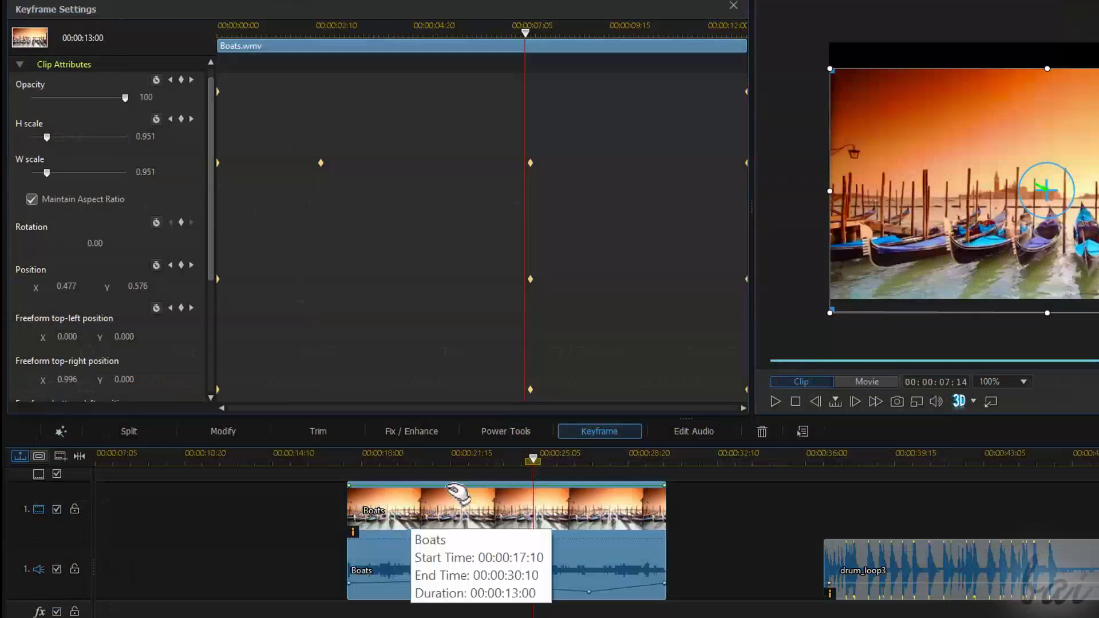
Add opacity keyframes on the Boats clip's line at about 32, 80, and 42
click(465, 485)
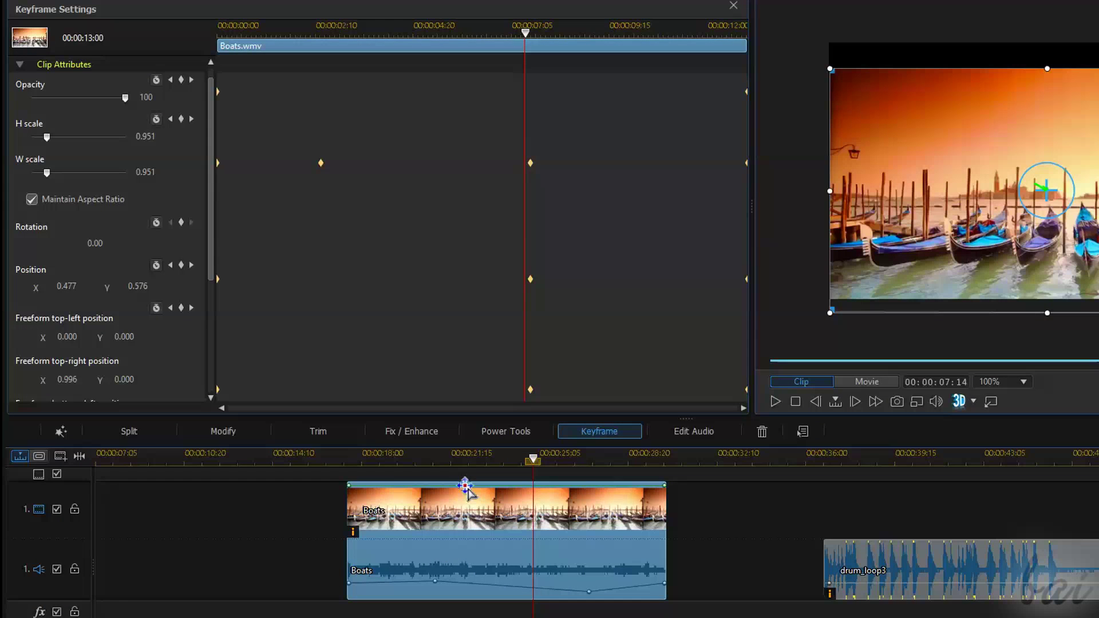
drag(466, 493, 464, 524)
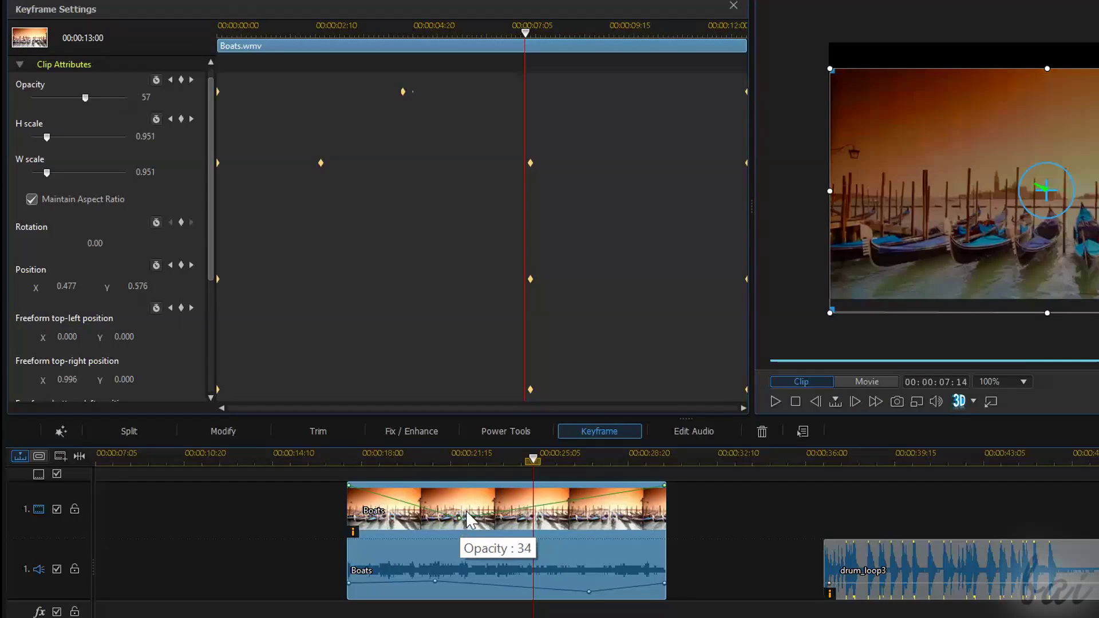
click(561, 504)
click(563, 507)
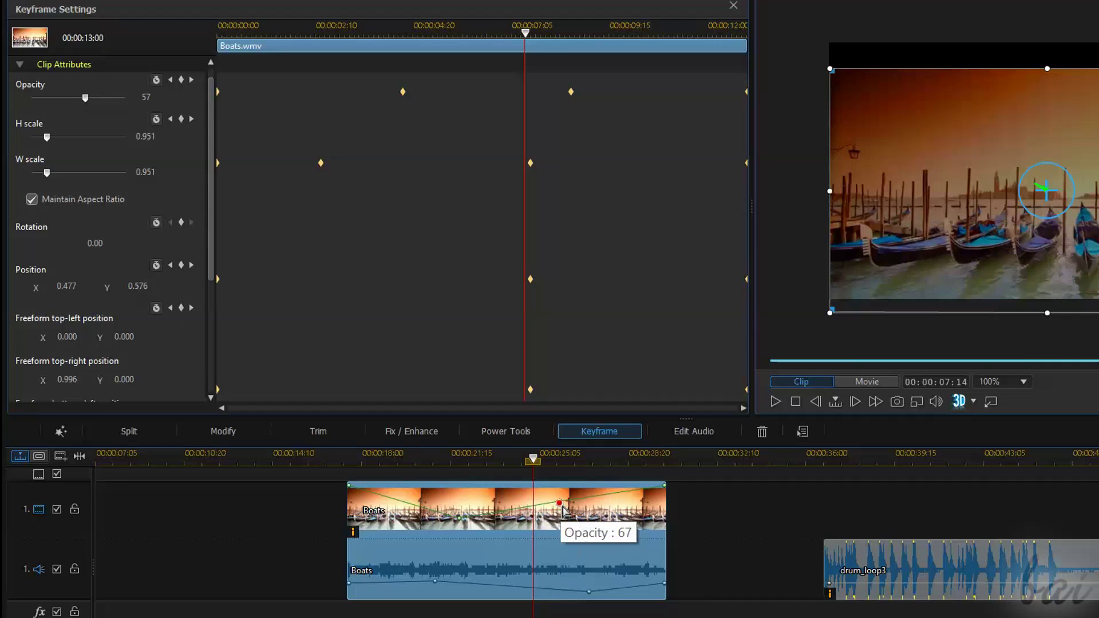
drag(562, 507, 599, 504)
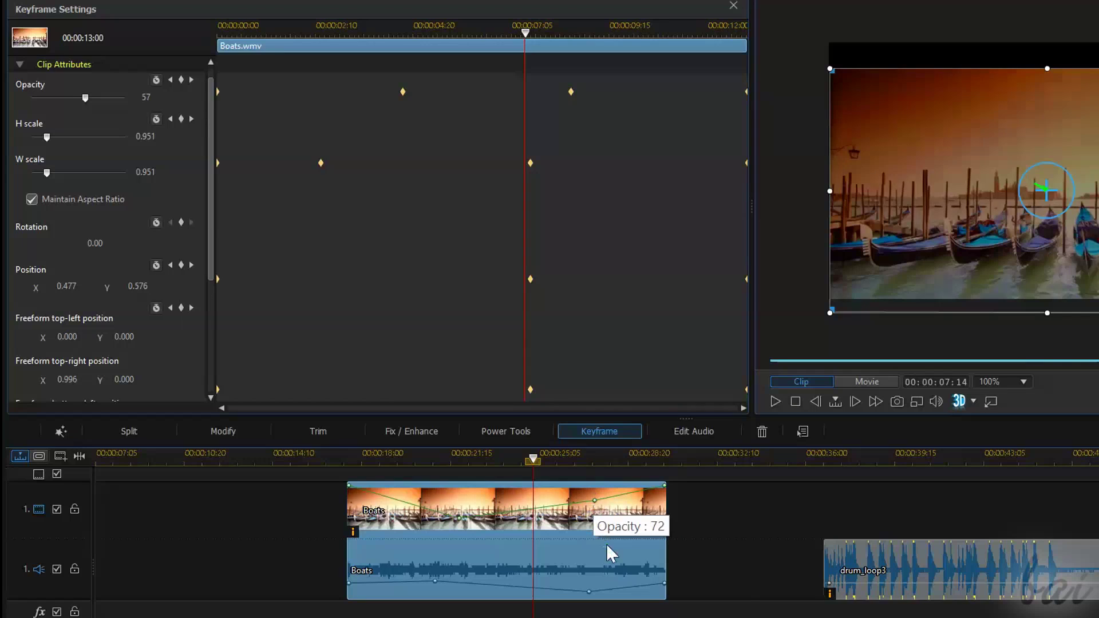
drag(601, 502, 630, 518)
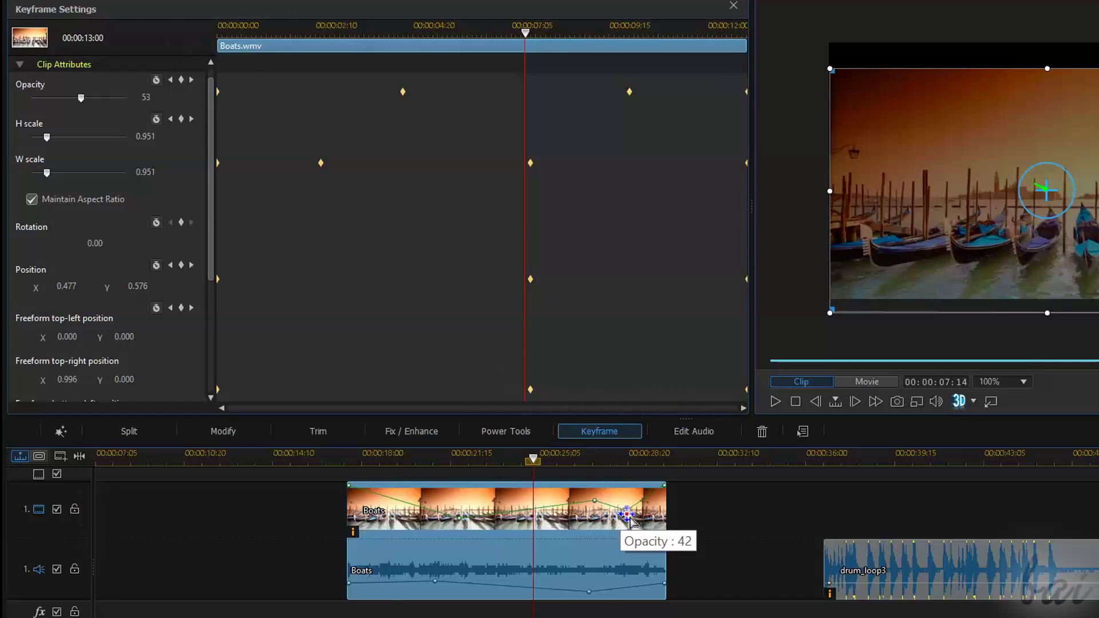